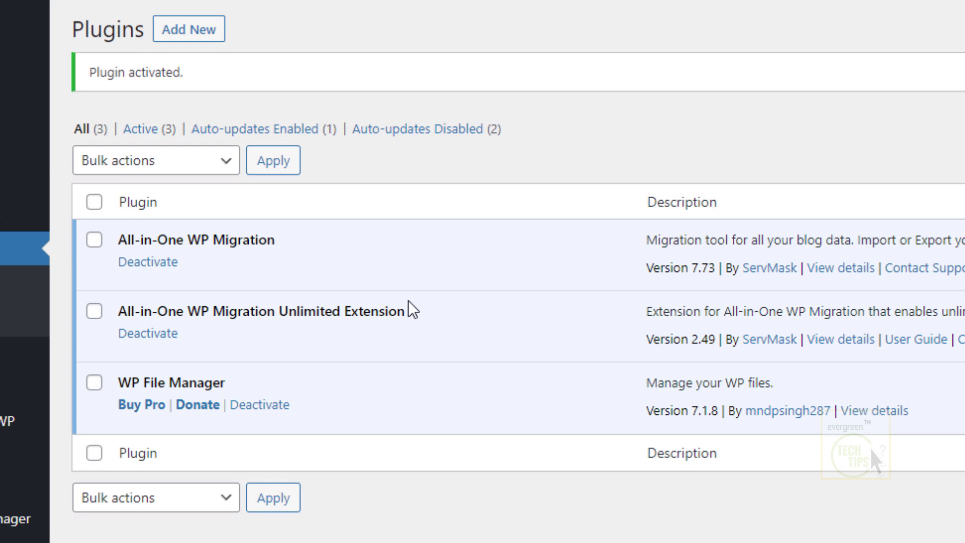
Open WP File Manager, decline its subscription offer, and go to the wp-content/ai1wm-backups folder.
mouse_move(15, 518)
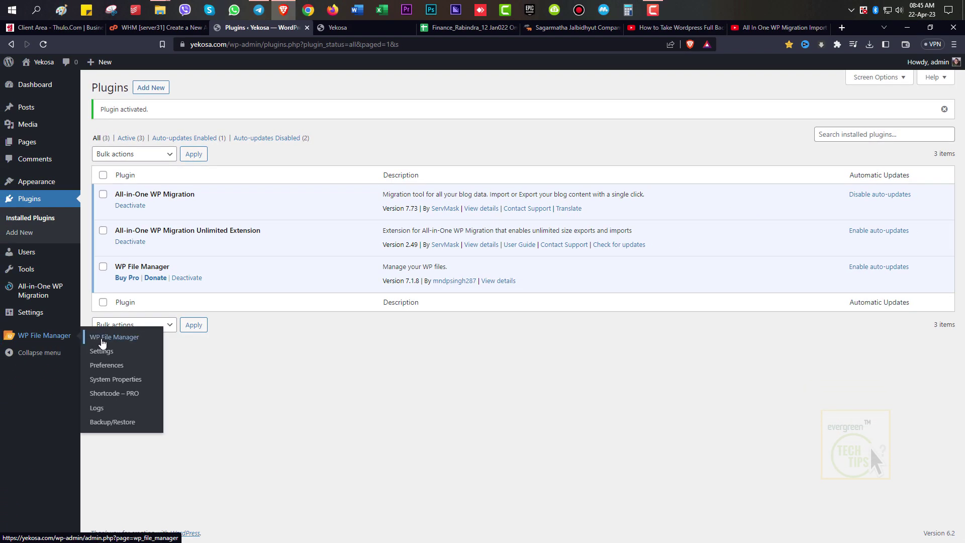
click(102, 341)
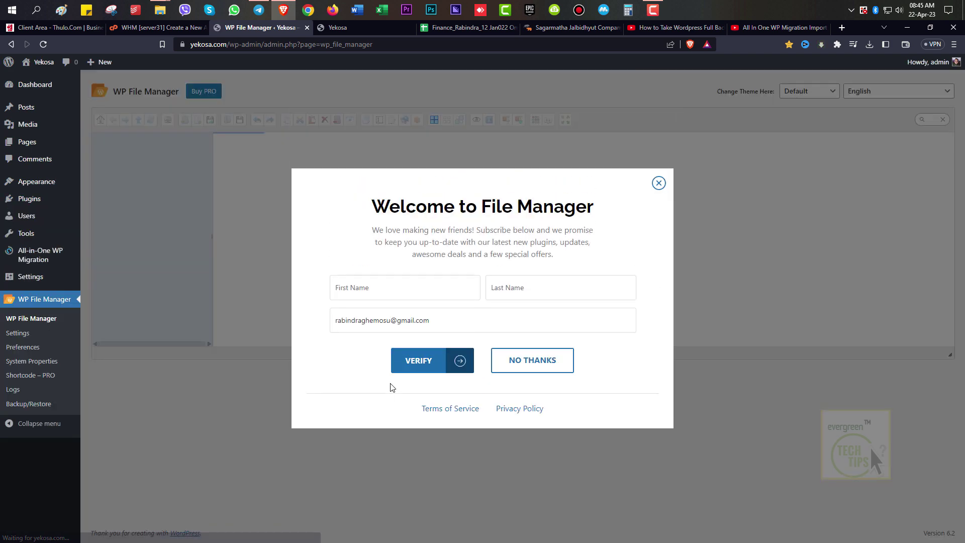
click(534, 364)
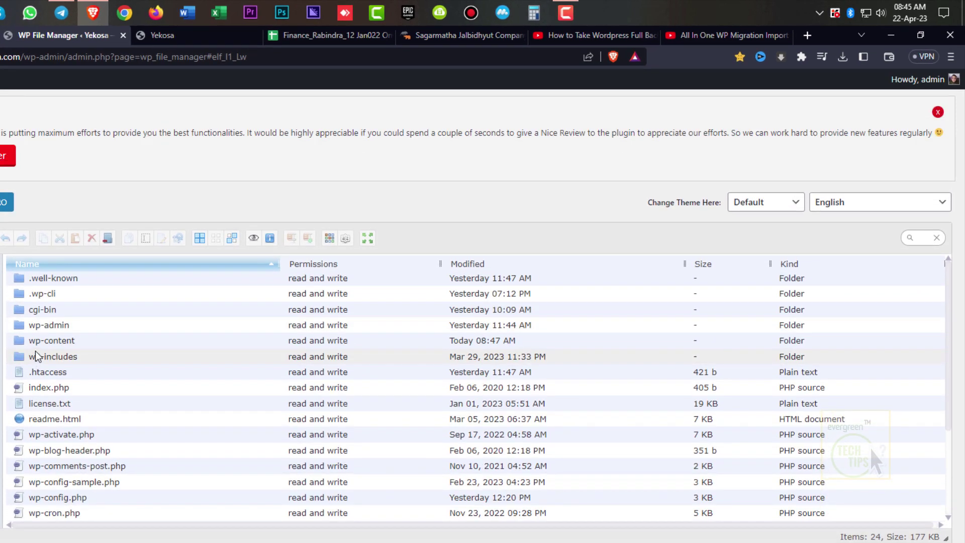
double_click(23, 340)
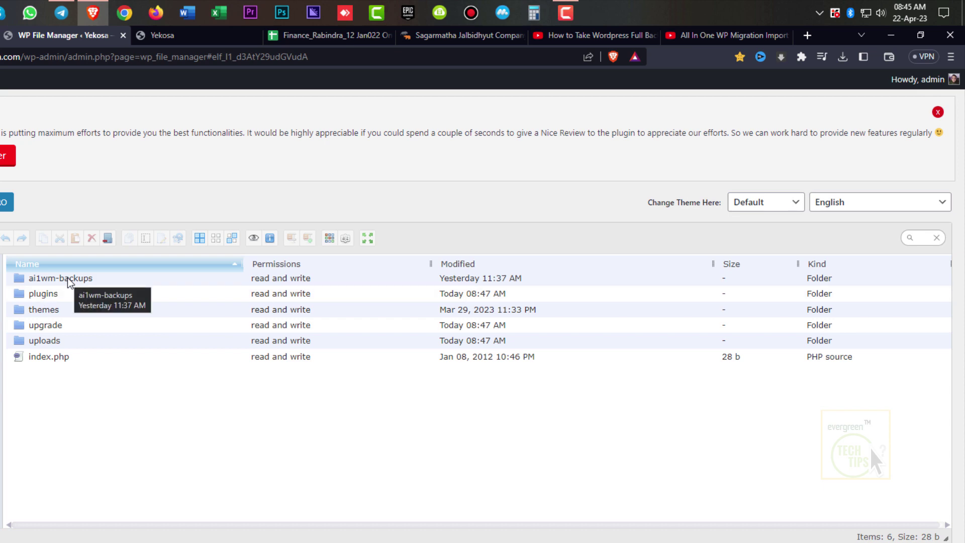
double_click(23, 278)
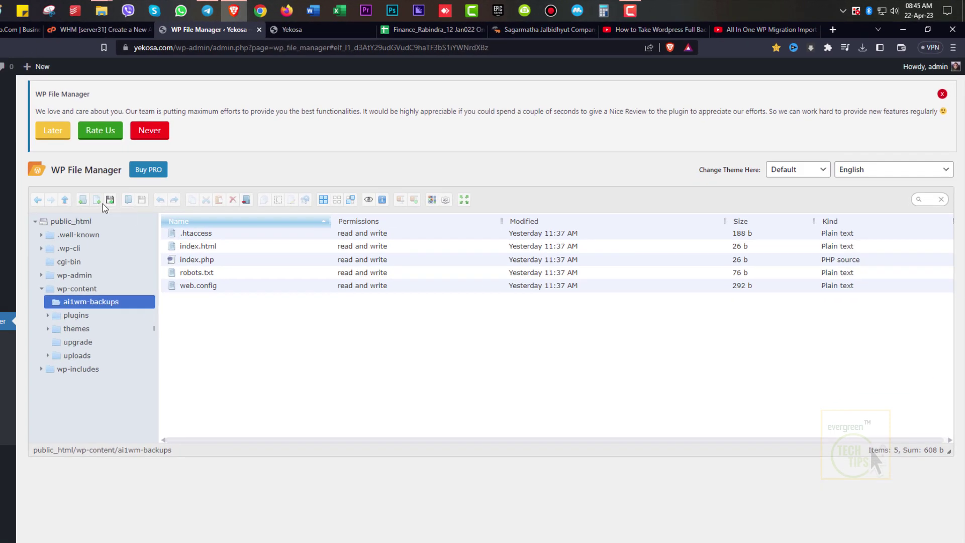
right_click(419, 324)
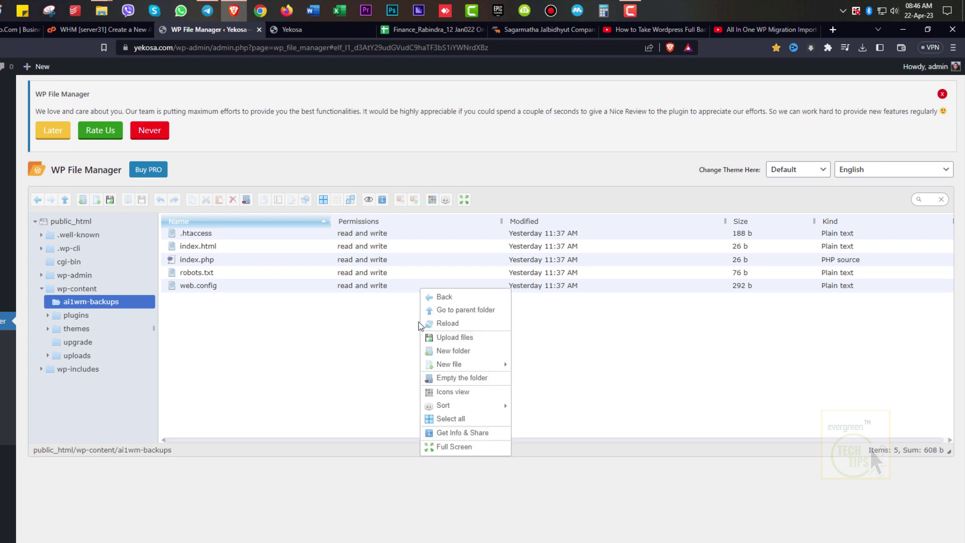
click(472, 340)
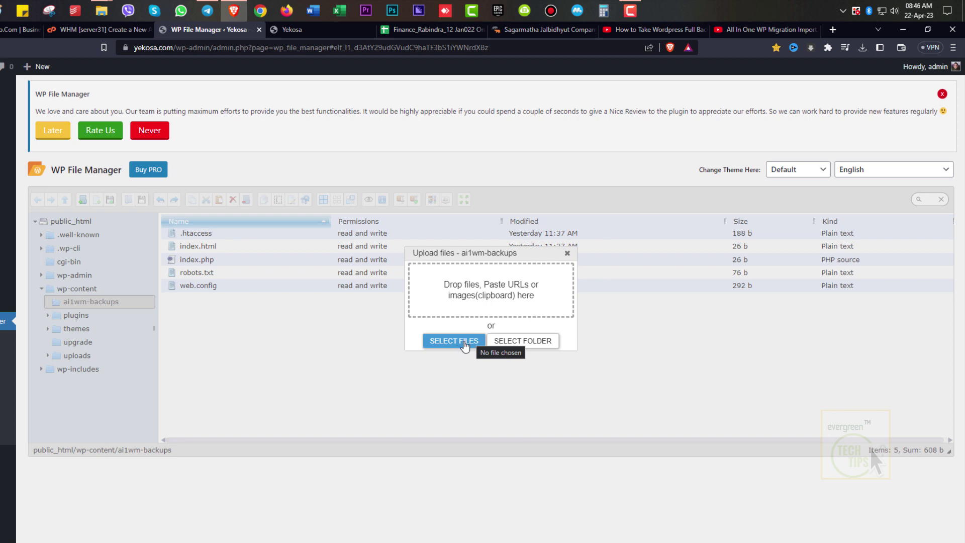
click(465, 342)
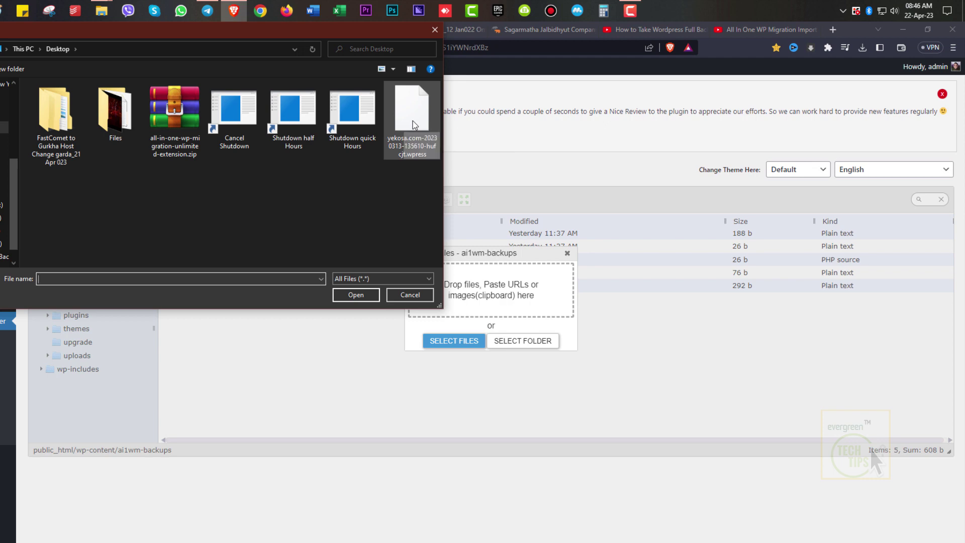
double_click(415, 116)
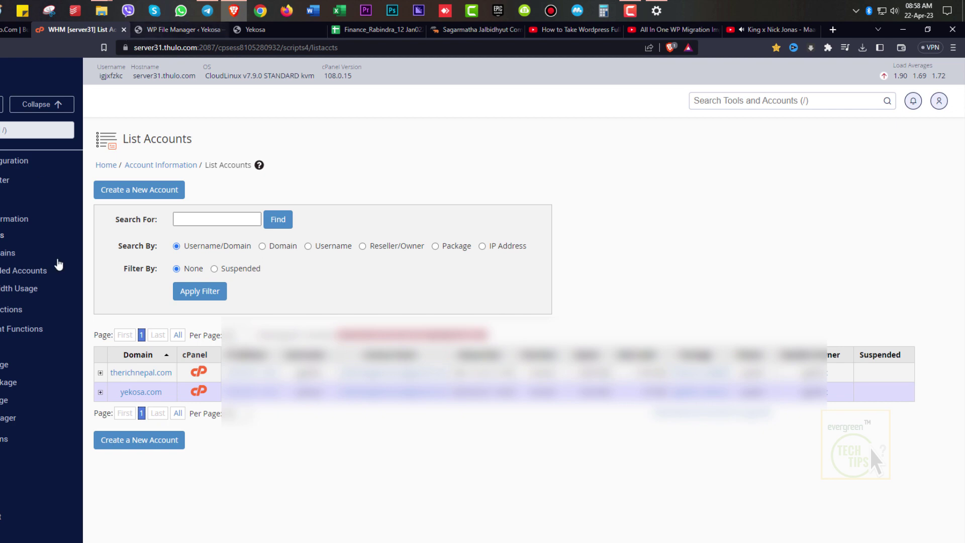
Open the cPanel File Manager for yekosa.com from WHM and go to public_html/wp-content/ai1wm-backups.
click(198, 391)
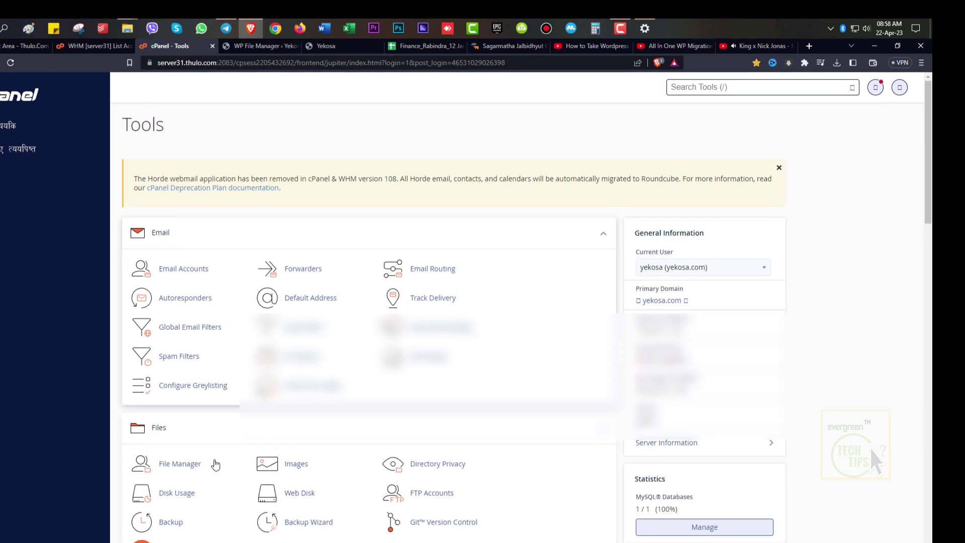
click(188, 463)
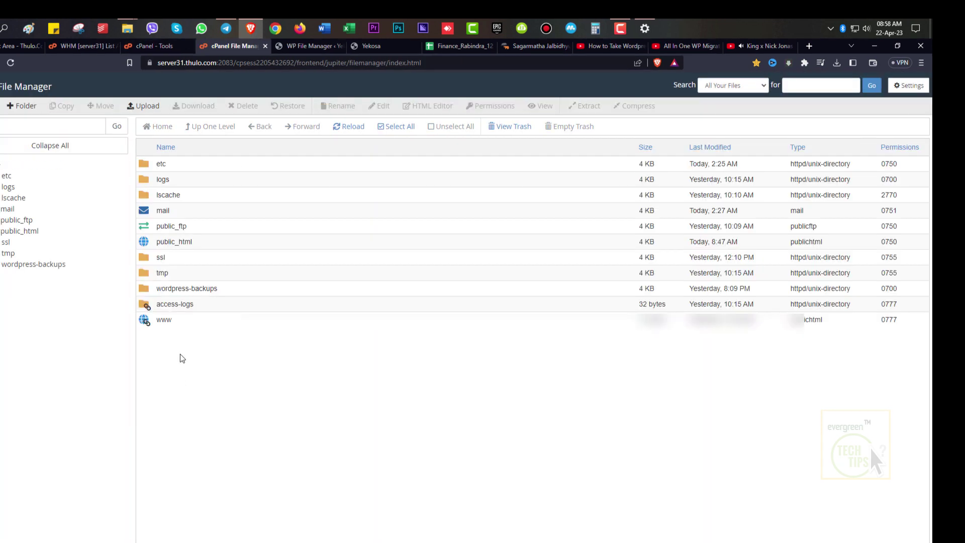
double_click(144, 242)
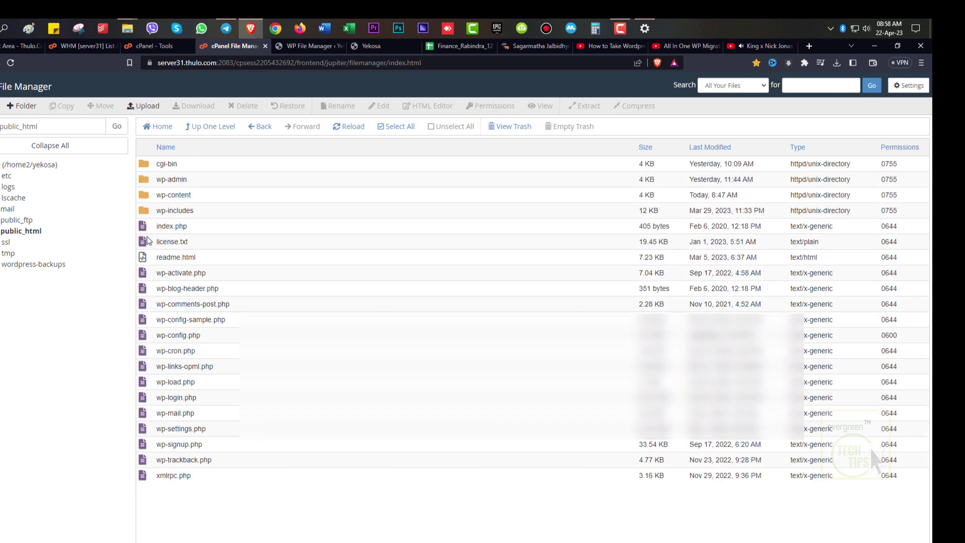
click(147, 198)
double_click(148, 197)
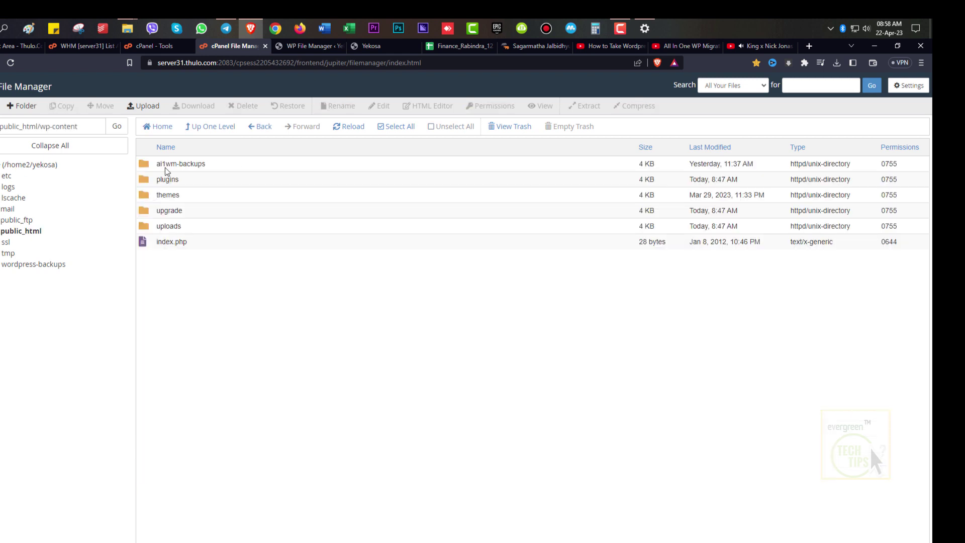
double_click(147, 165)
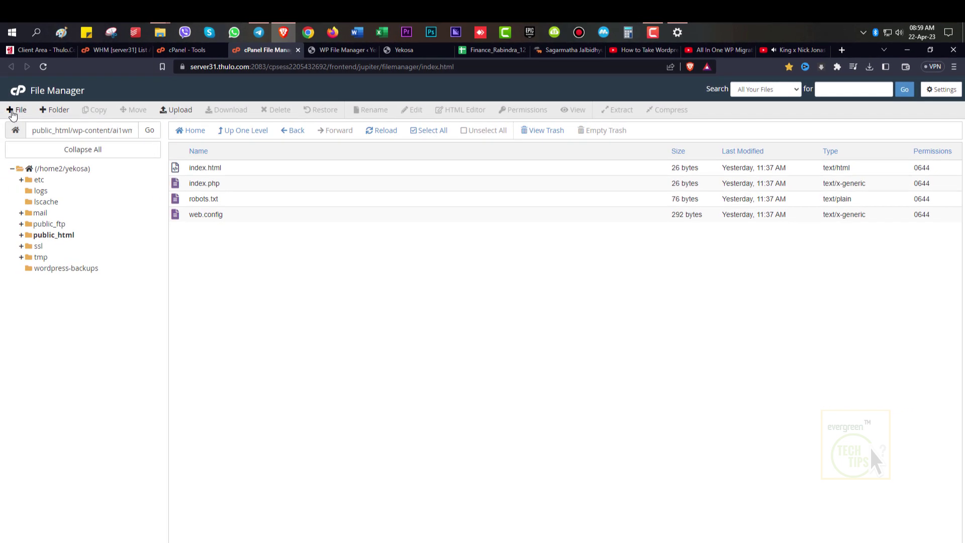
right_click(322, 284)
click(309, 276)
click(176, 110)
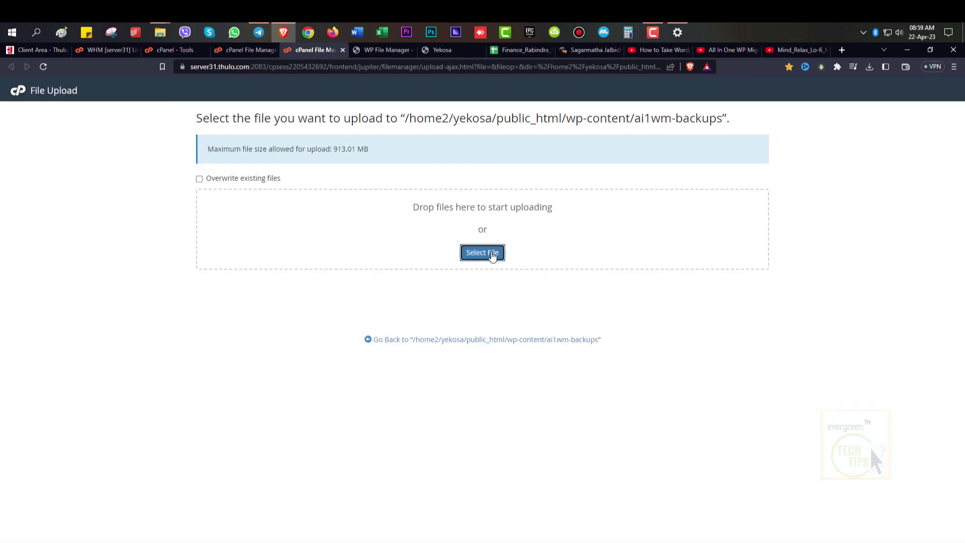
click(493, 252)
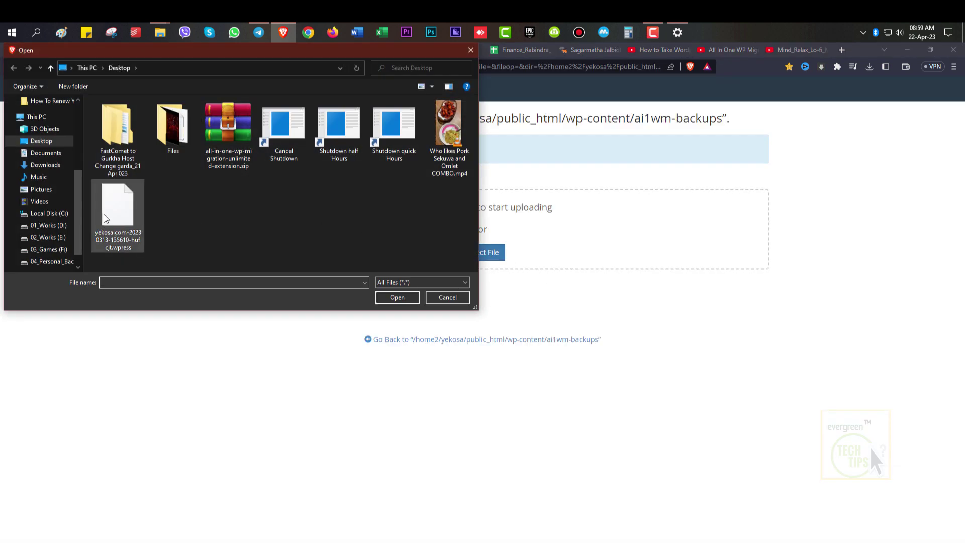
double_click(120, 216)
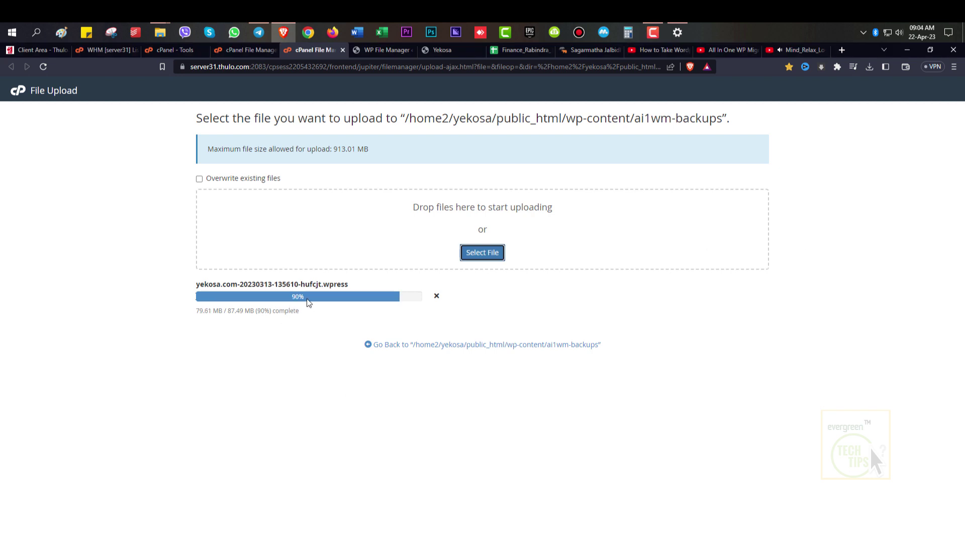
drag(206, 149, 367, 153)
click(335, 151)
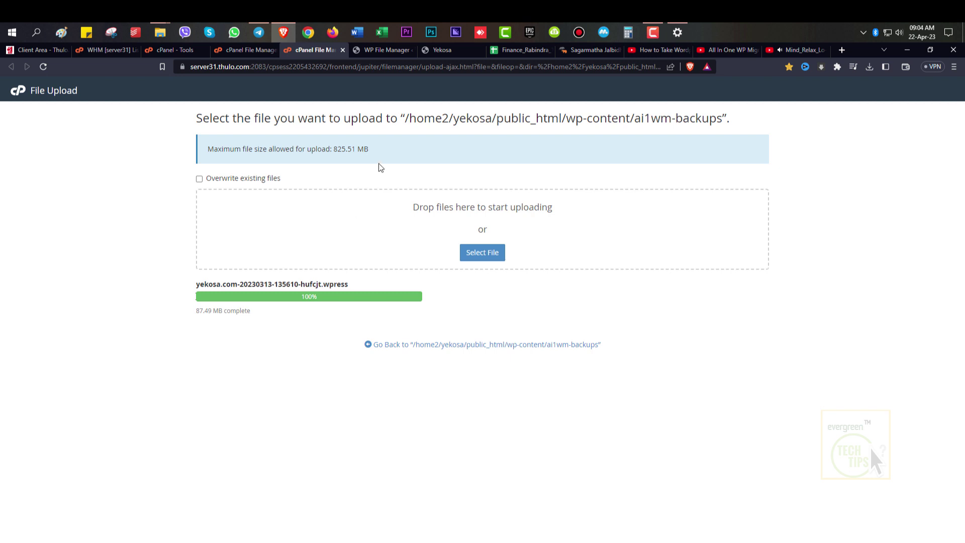
Look over the front page of the yekosa.com site before restoring the backup.
click(447, 50)
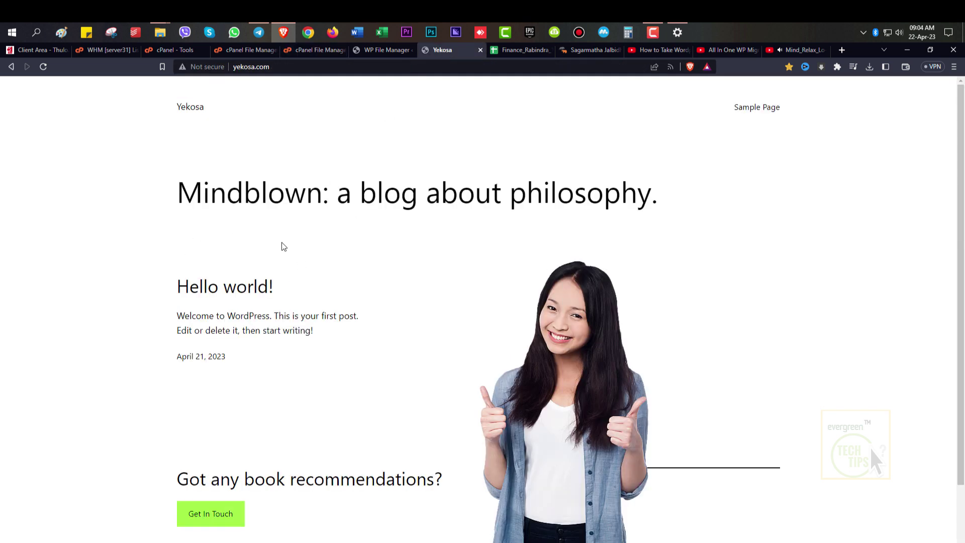
scroll(315, 289, down, 2)
scroll(315, 289, up, 2)
Return to WP File Manager in WordPress, reload it, and check wp-content/ai1wm-backups for the uploaded .wpress file.
click(380, 49)
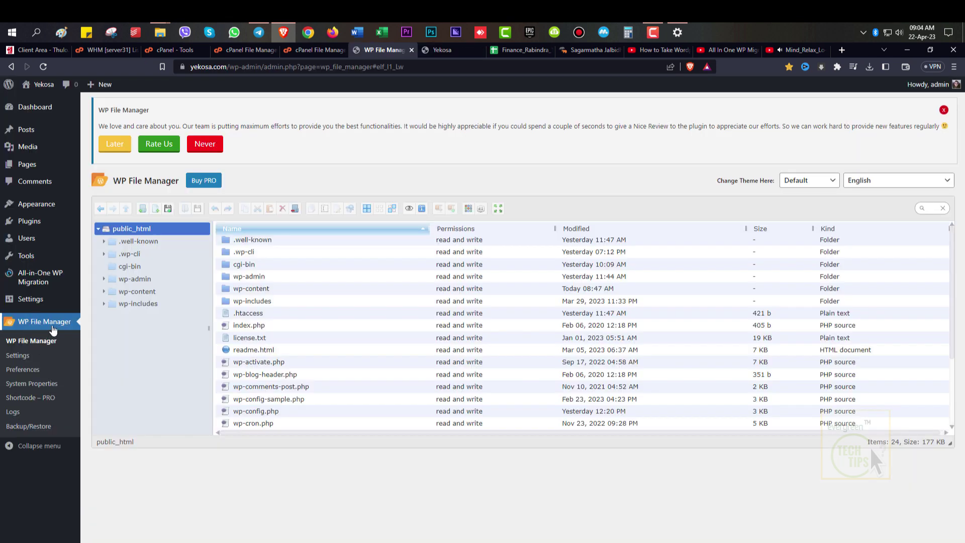
click(45, 66)
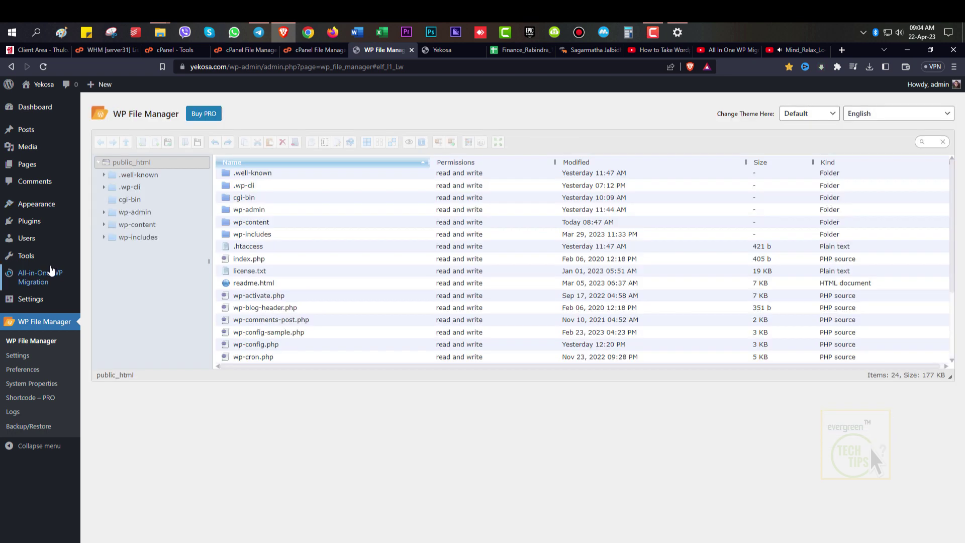
double_click(229, 223)
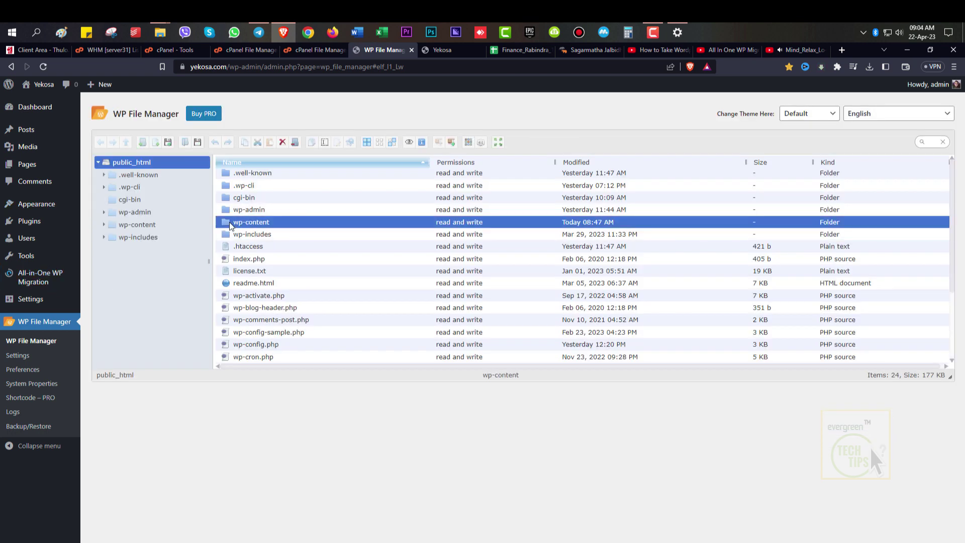
double_click(244, 174)
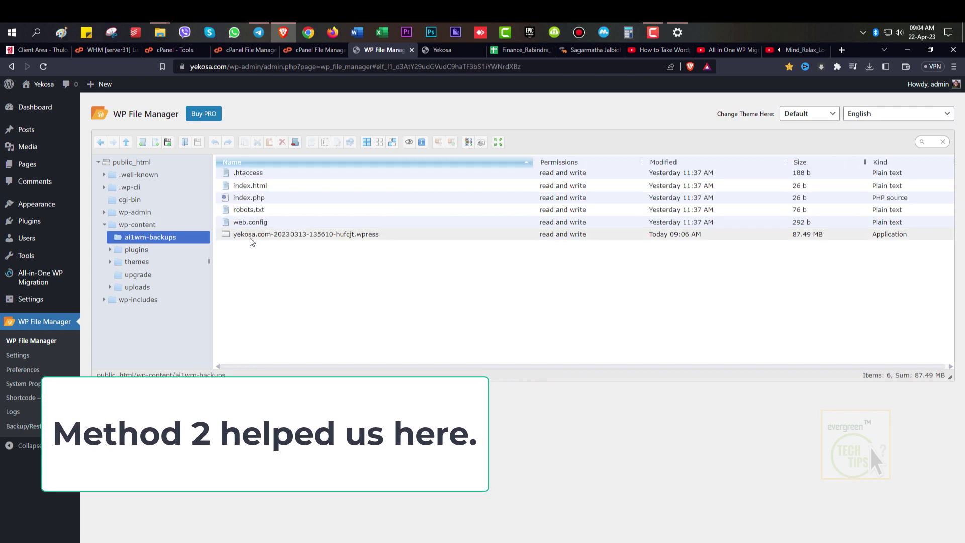
mouse_move(51, 281)
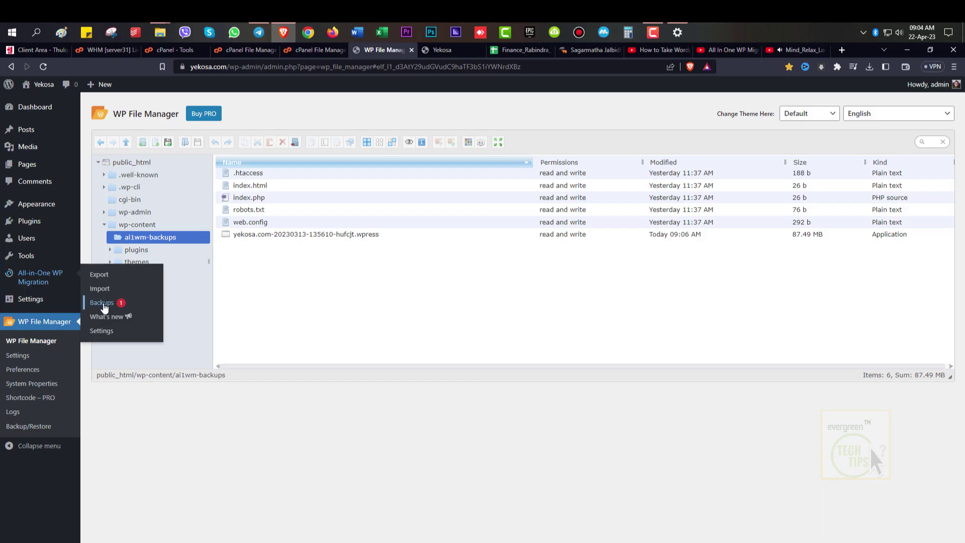
click(104, 304)
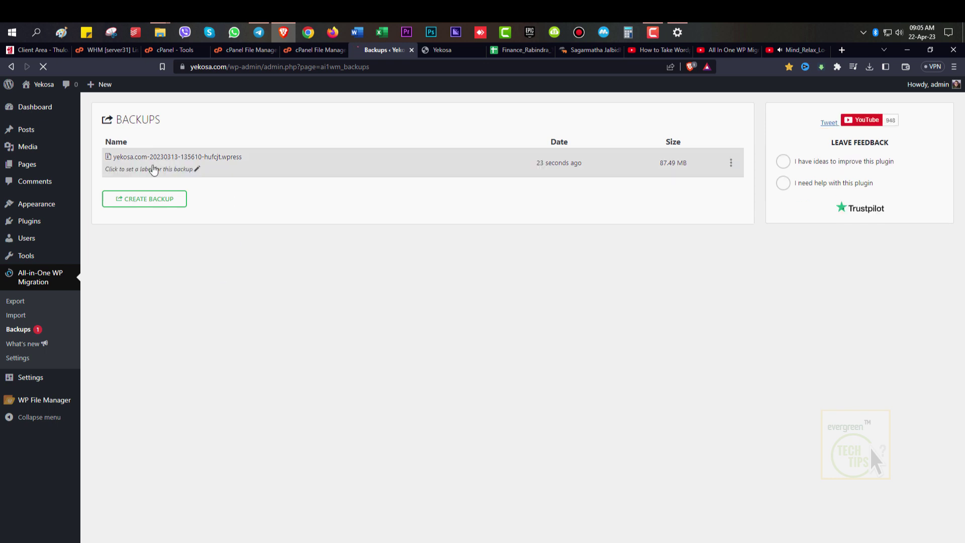
click(732, 164)
click(709, 180)
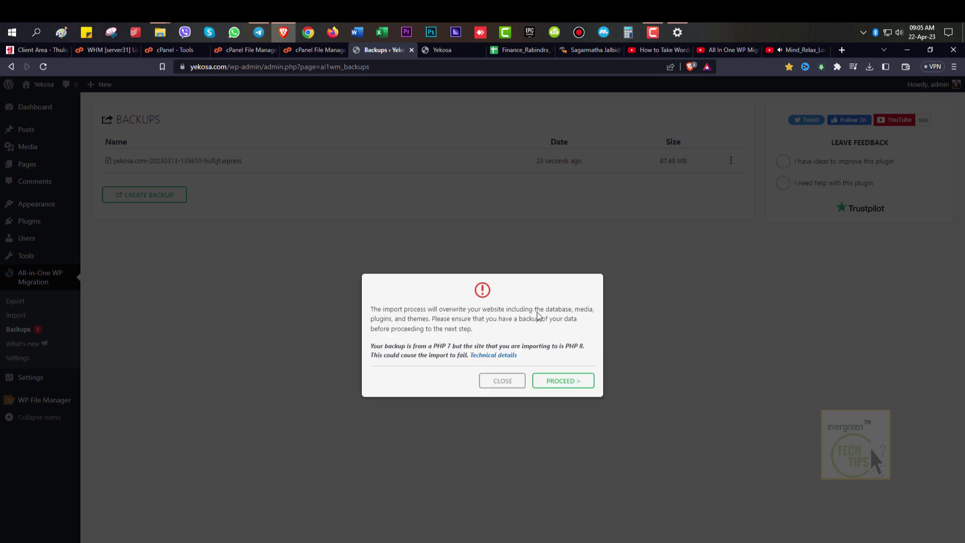
click(572, 385)
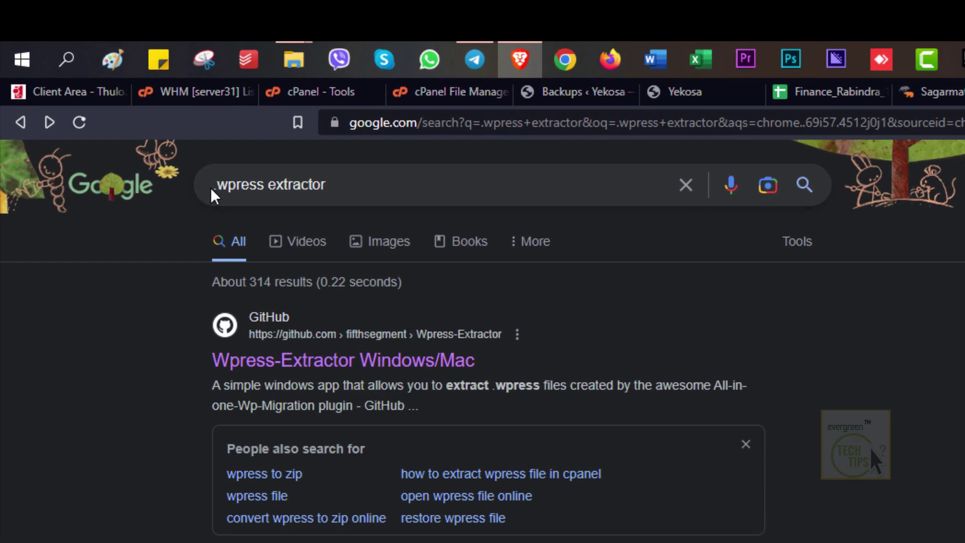
Open the Wpress-Extractor Windows/Mac GitHub page from the ".wpress extractor" search results.
click(356, 184)
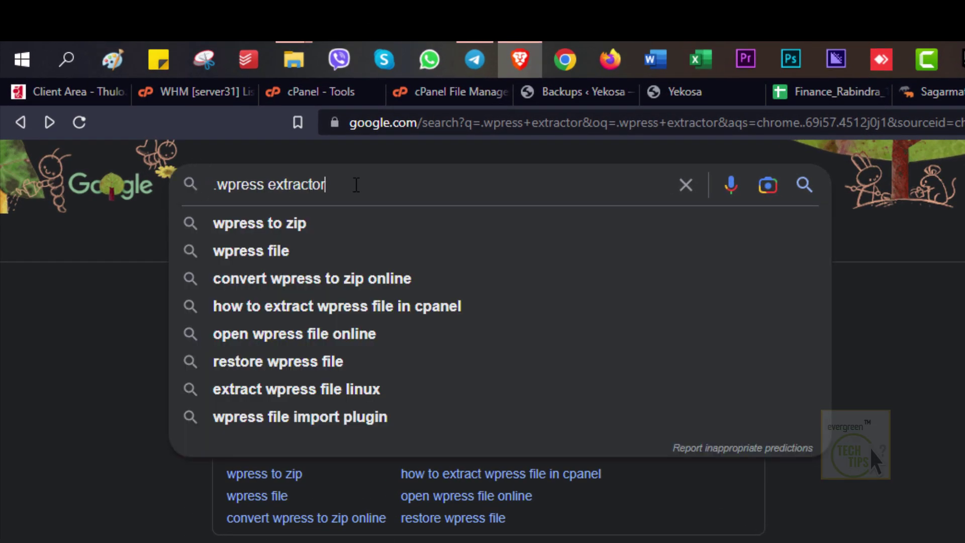
click(129, 345)
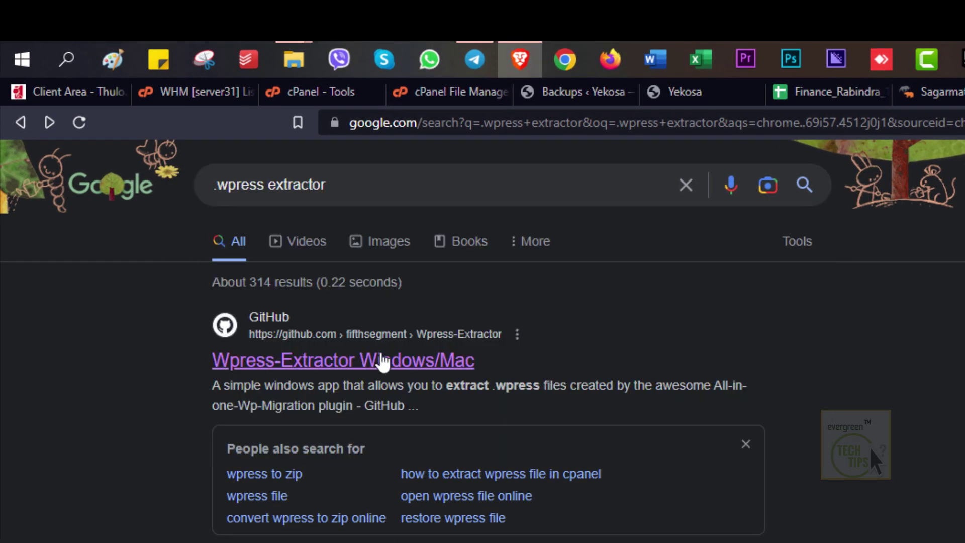
click(304, 360)
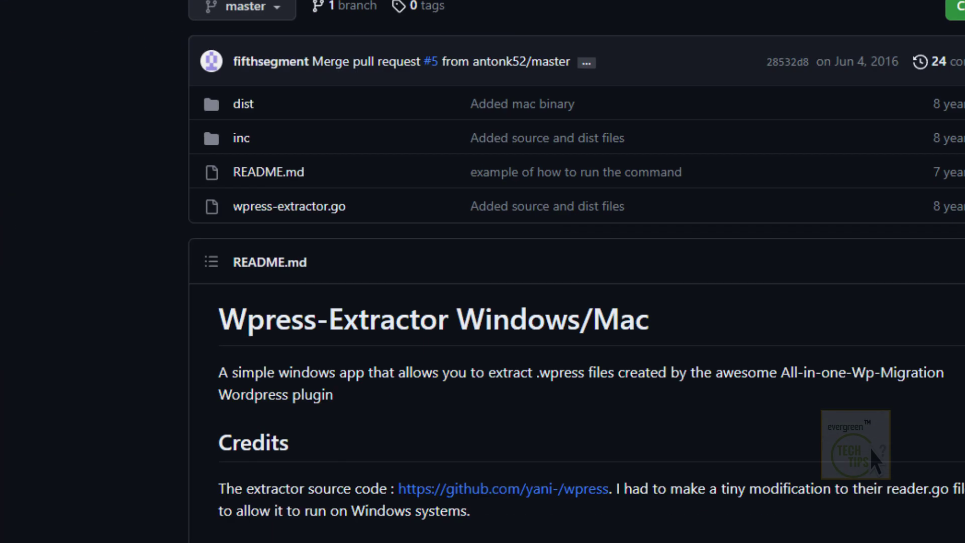
Start the Windows download of Wpress-Extractor from the README, and cancel saving the extra copy.
scroll(308, 13, down, 5)
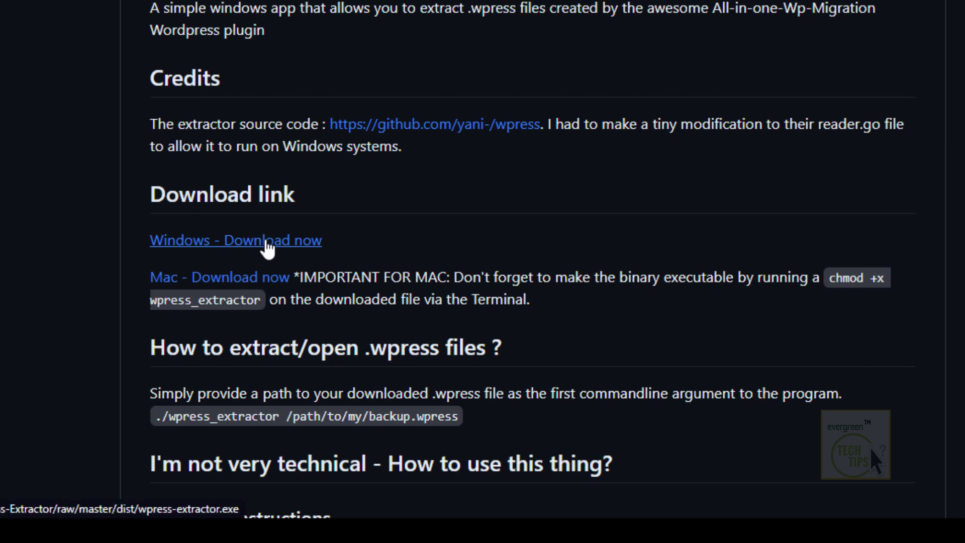
click(271, 244)
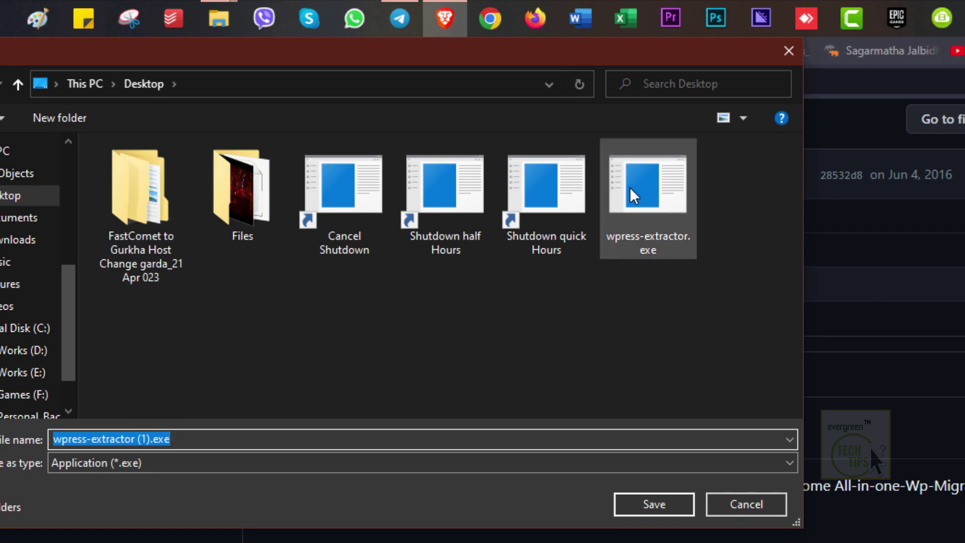
click(759, 504)
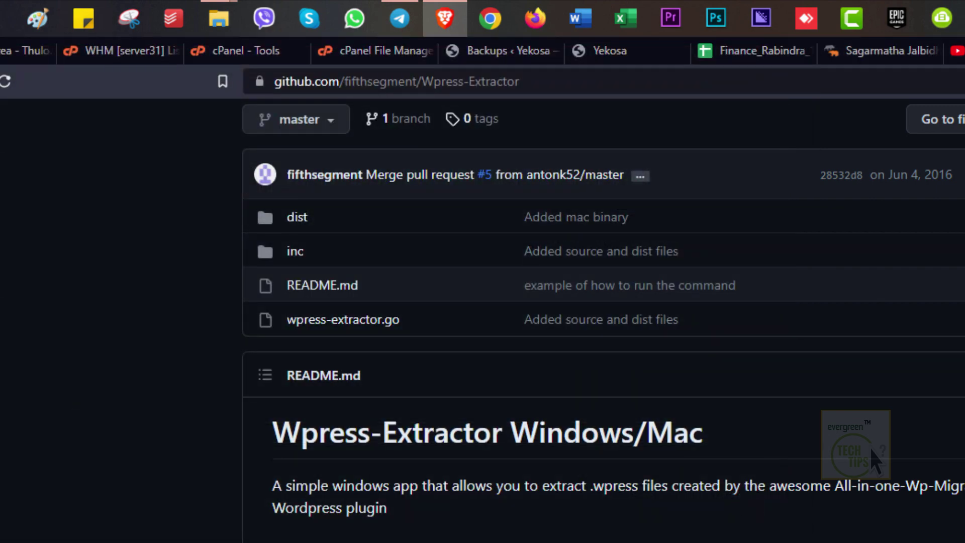
Create a desktop folder named Yekosa and paste the .wpress backup and wpress-extractor.exe into it.
key(alt+Tab)
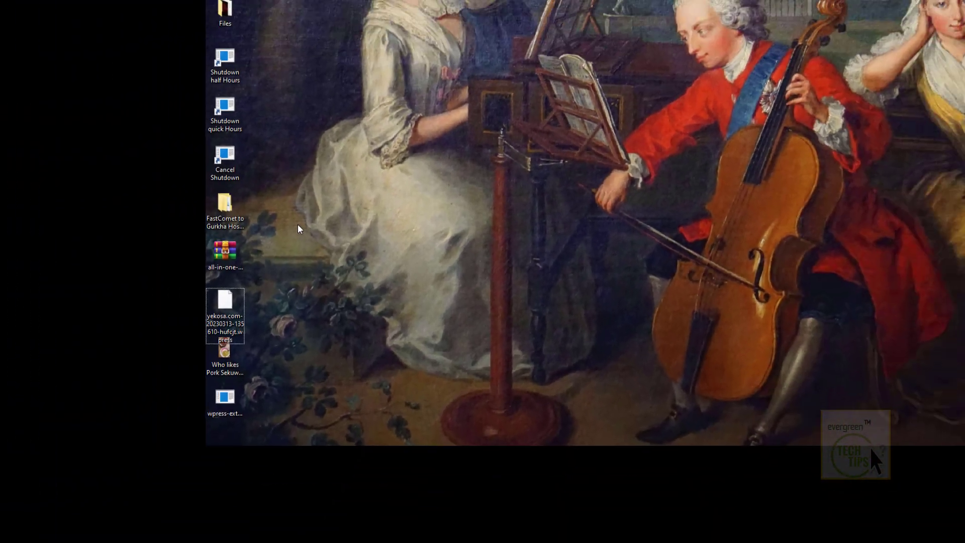
right_click(143, 375)
mouse_move(376, 337)
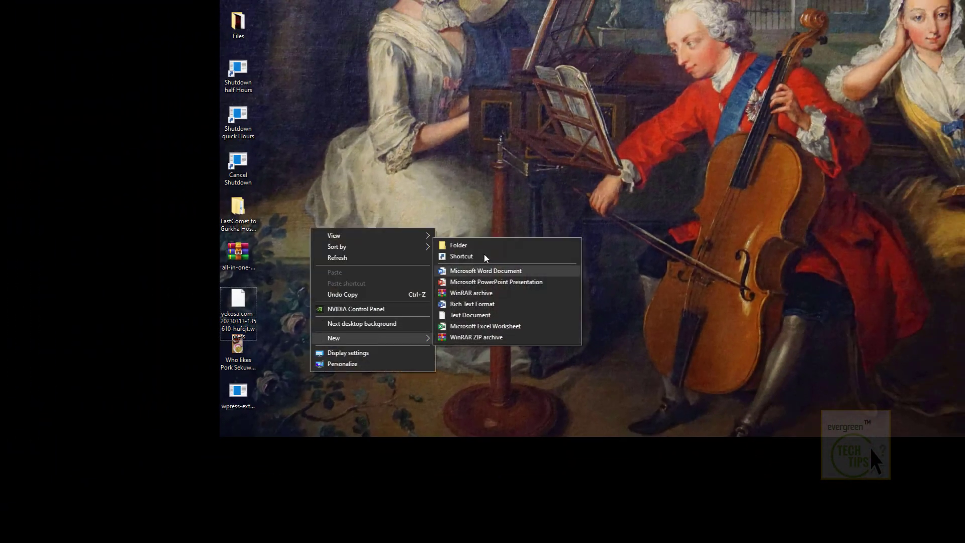
click(480, 245)
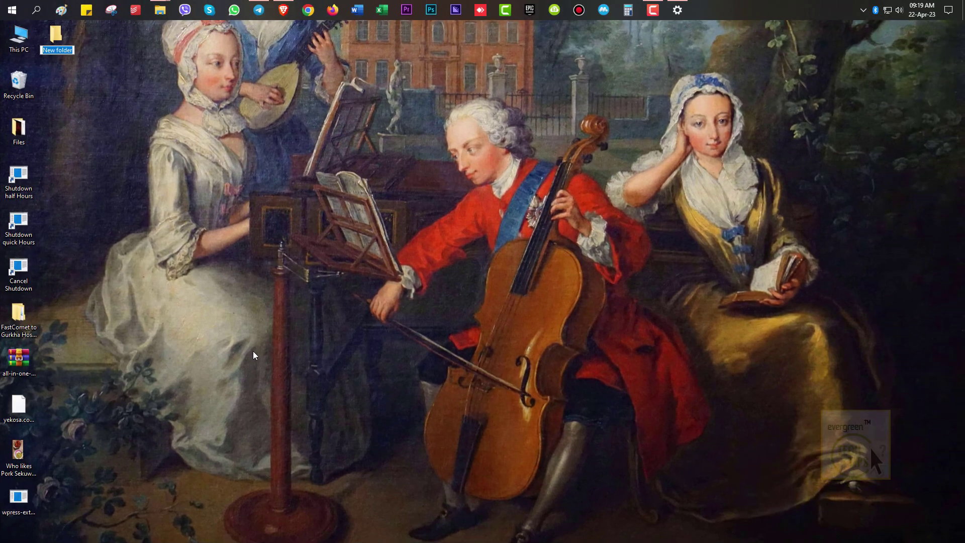
text(Yekosa)
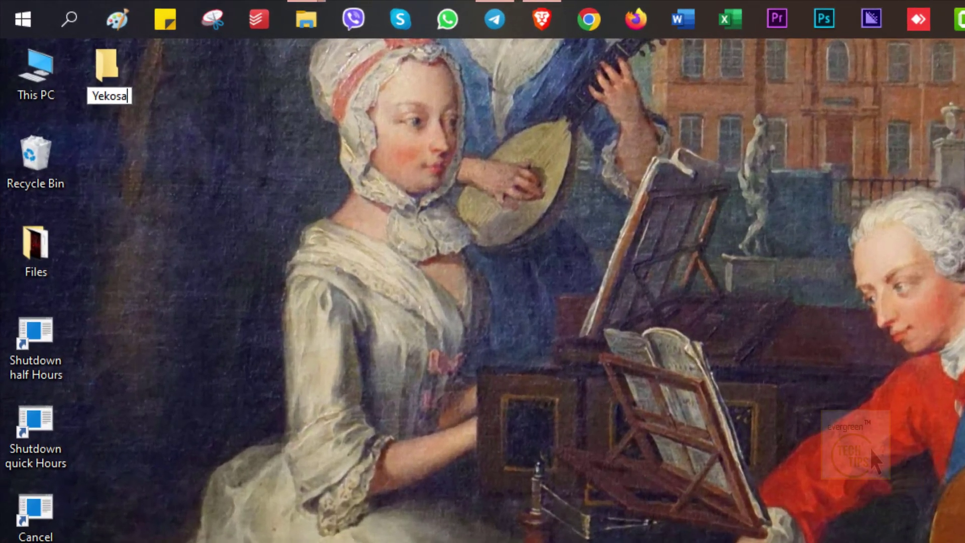
key(Return)
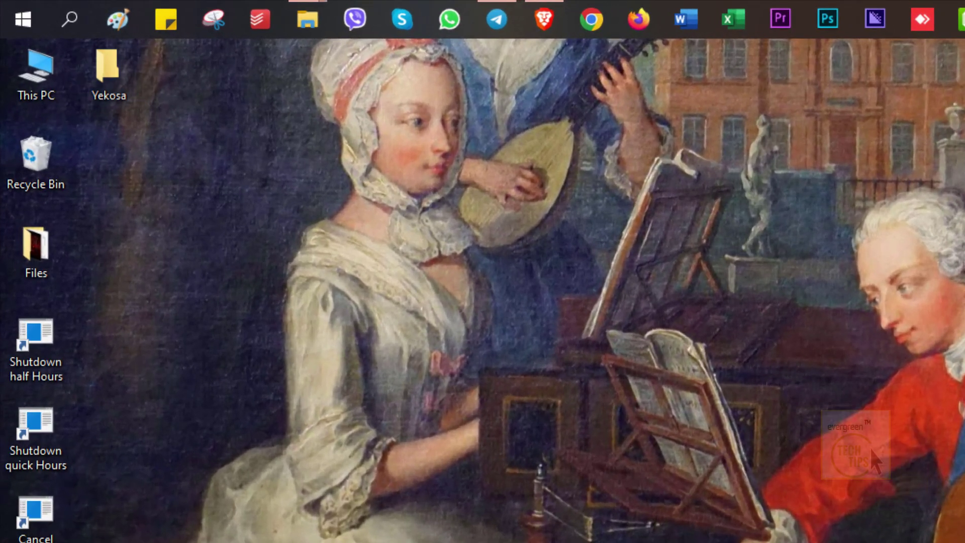
double_click(117, 60)
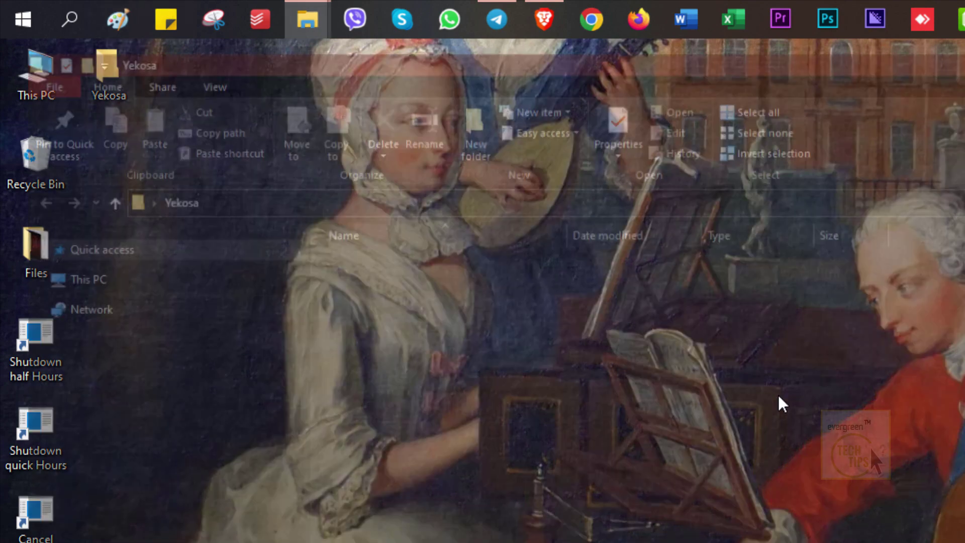
key(ctrl+v)
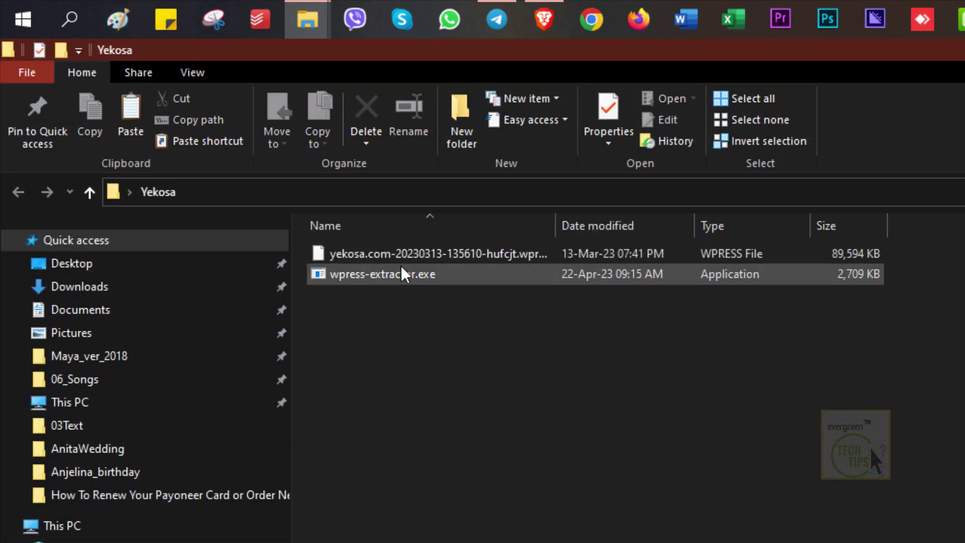
right_click(497, 317)
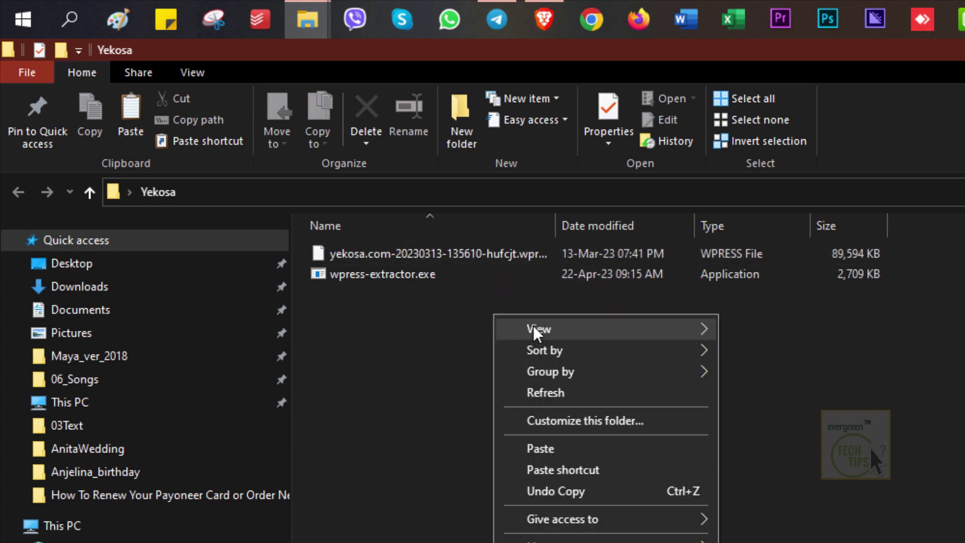
mouse_move(533, 325)
click(779, 349)
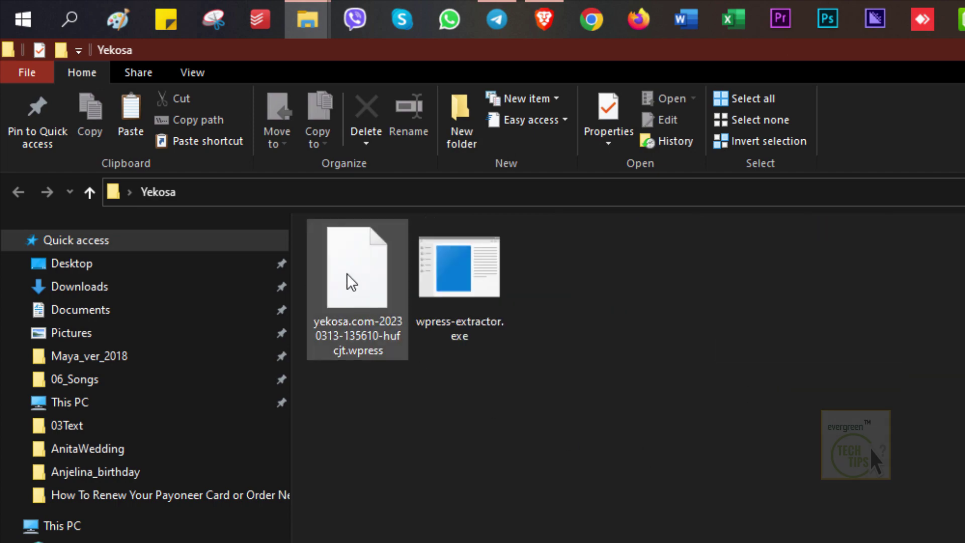
drag(347, 276, 457, 283)
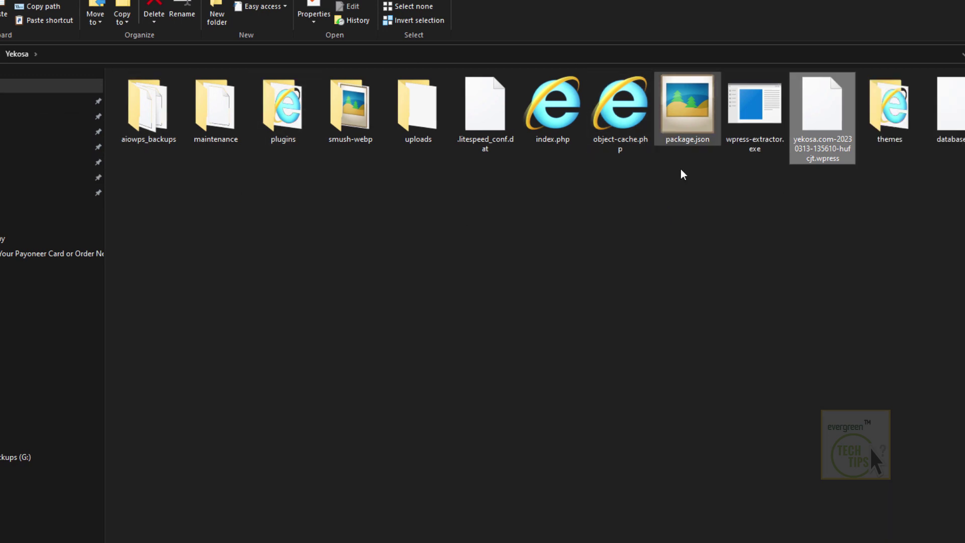
right_click(767, 197)
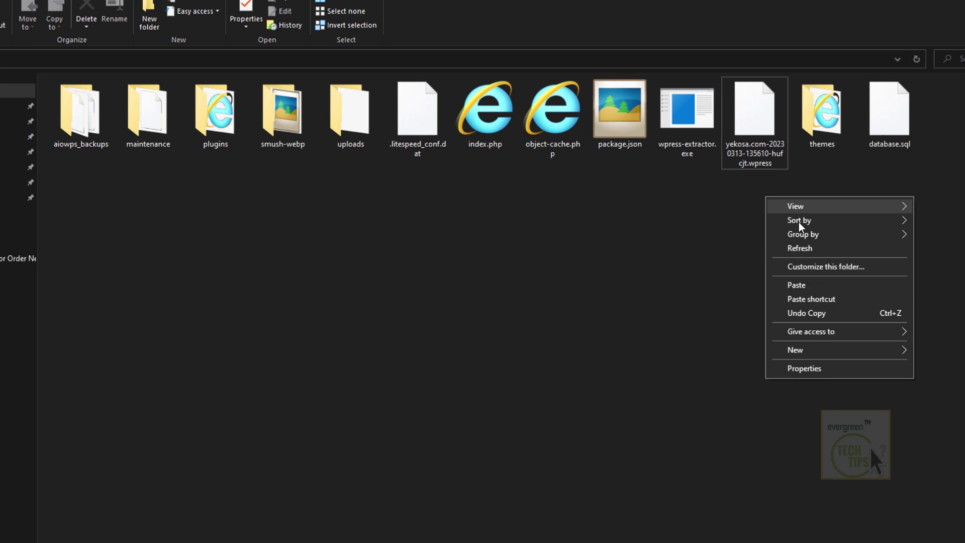
click(811, 247)
drag(836, 175, 115, 102)
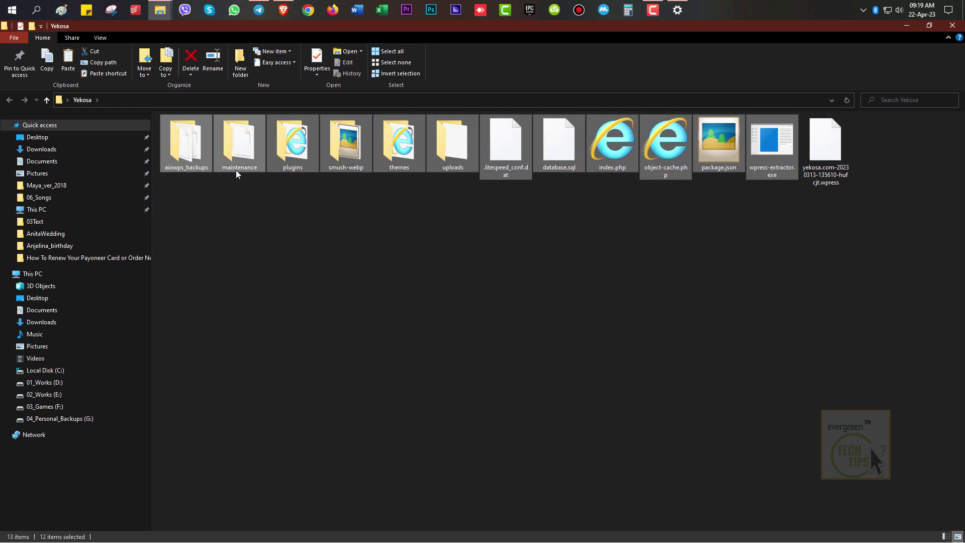
Switch to the browser and reload the All-in-One WP Migration Backups page, abandoning the running restore.
click(287, 5)
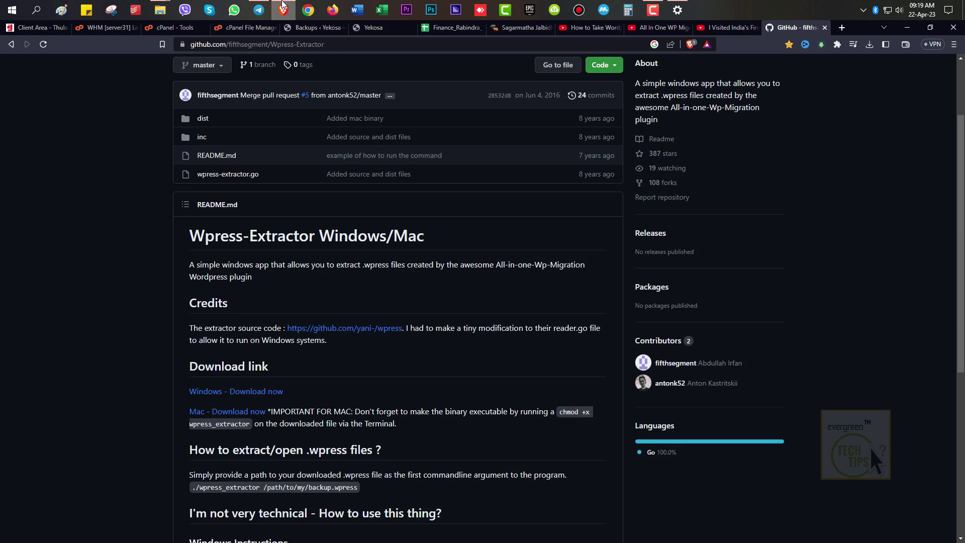
click(313, 28)
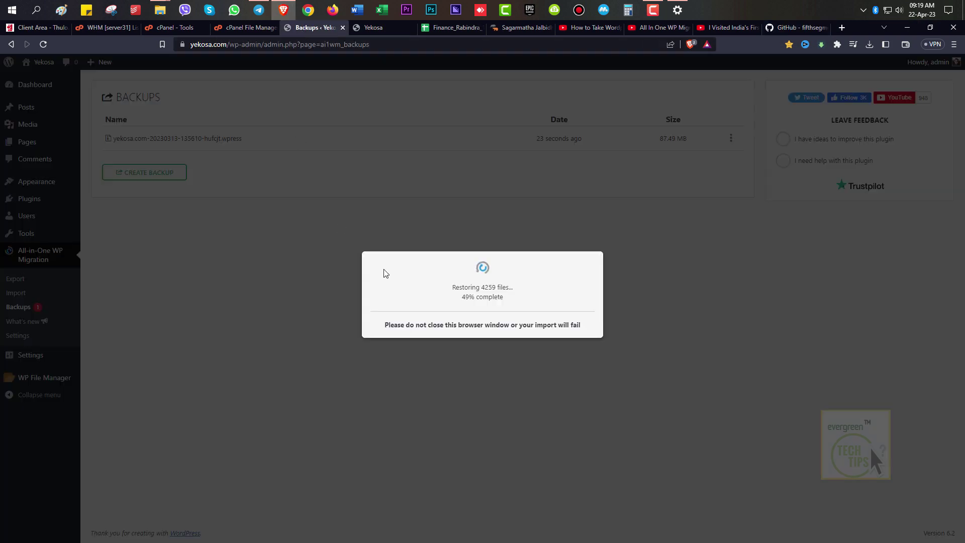
click(44, 47)
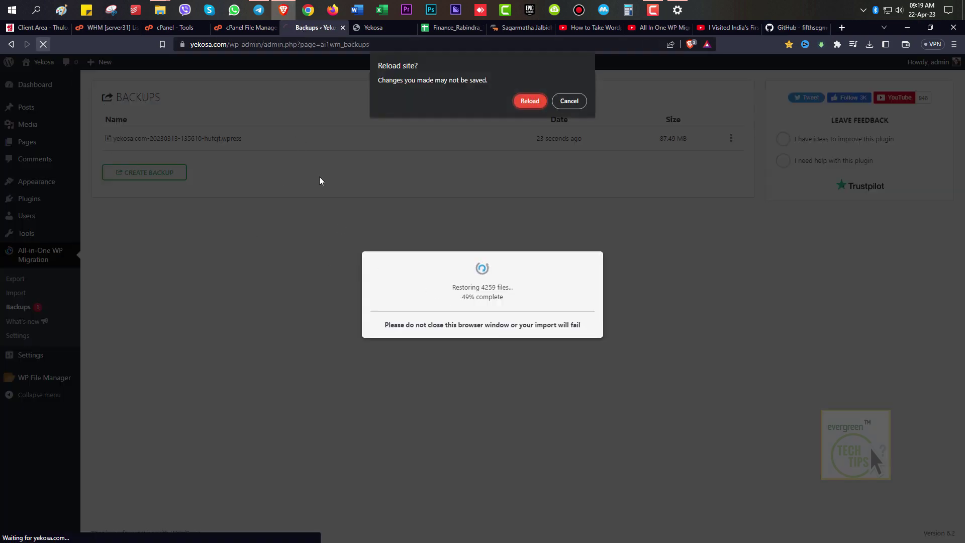
click(537, 103)
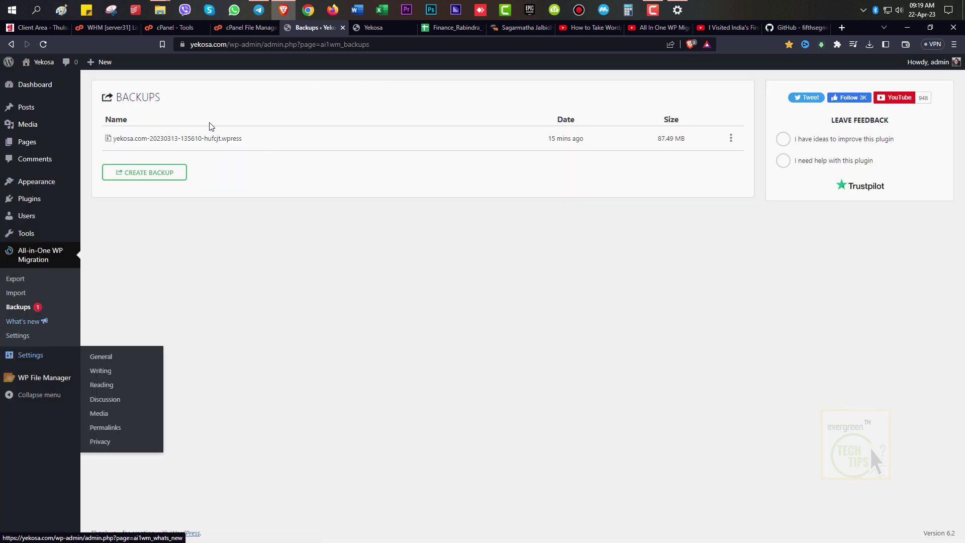
In cPanel File Manager, go up from the backups folder to public_html and open wp-content.
click(242, 28)
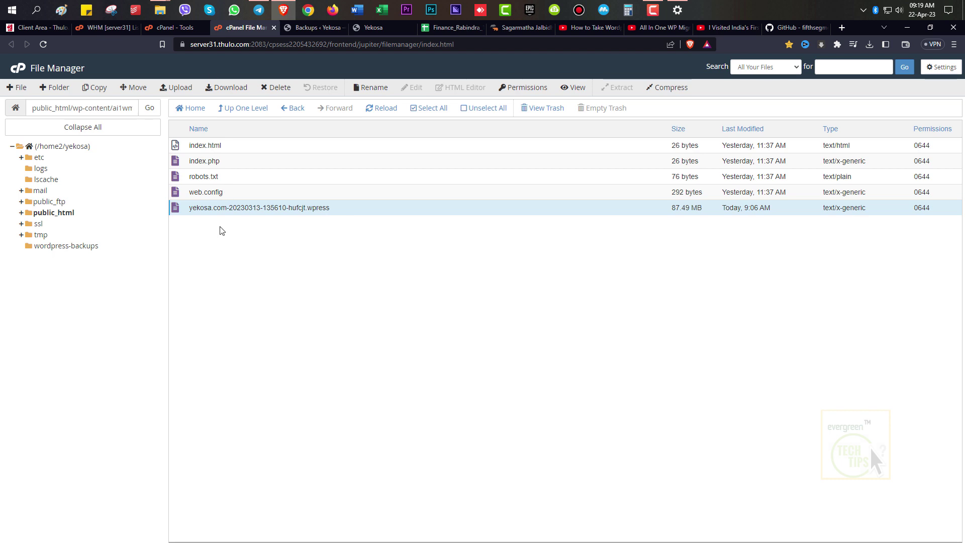
click(294, 109)
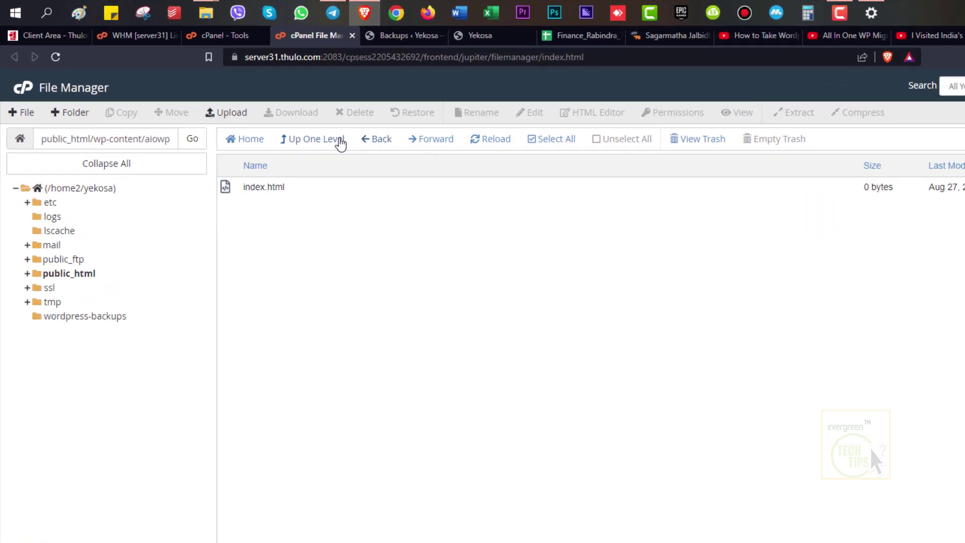
click(331, 156)
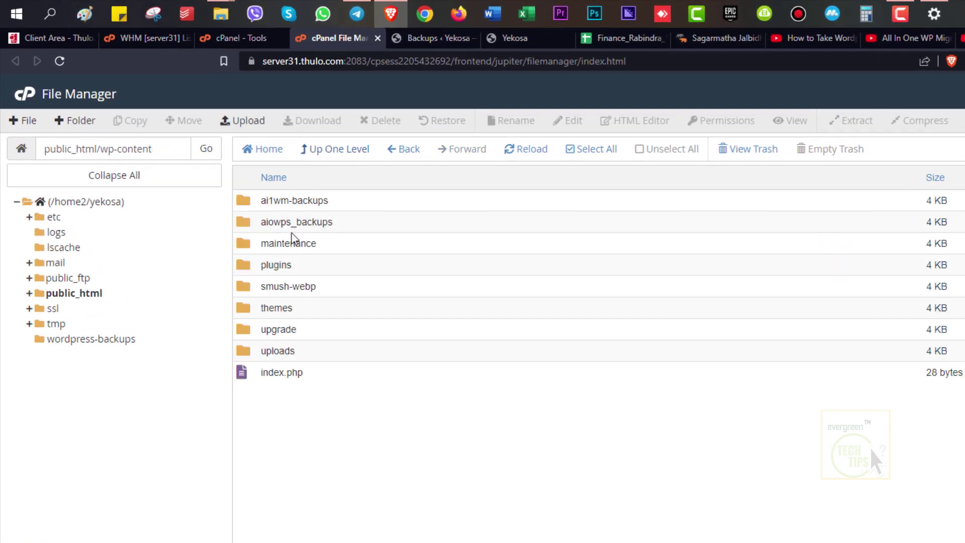
click(342, 154)
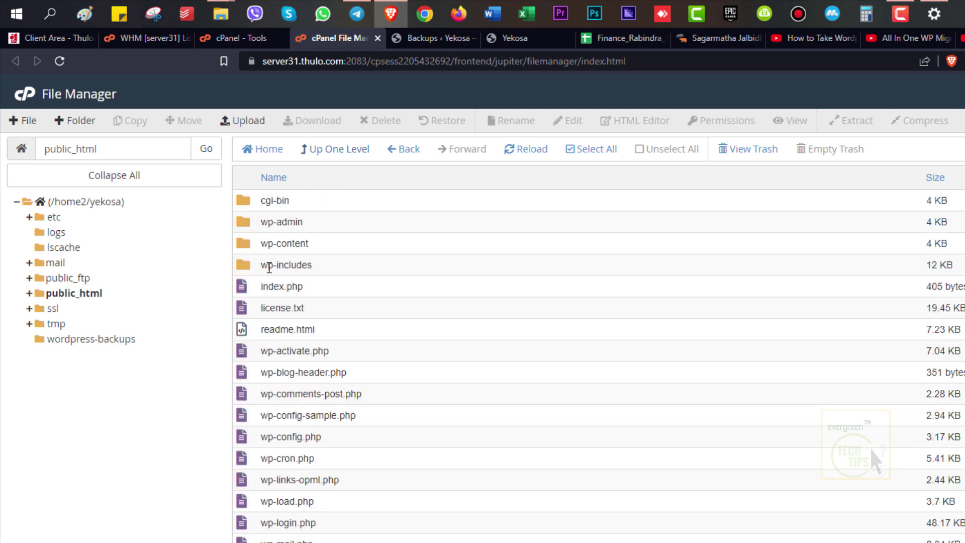
double_click(248, 245)
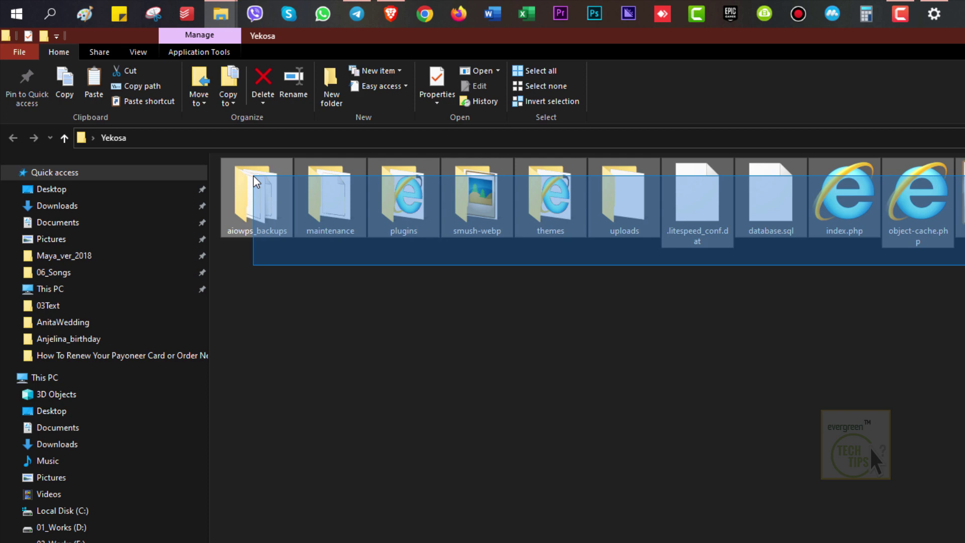
In the local Yekosa folder, move everything except the .wpress backup into a new subfolder named yekosa.
drag(253, 176, 253, 176)
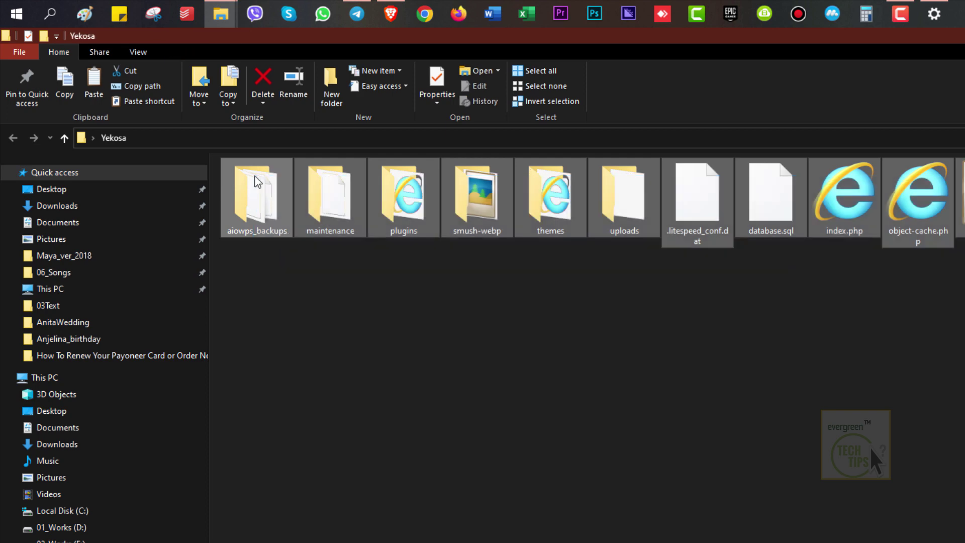
key(ctrl+shift+n)
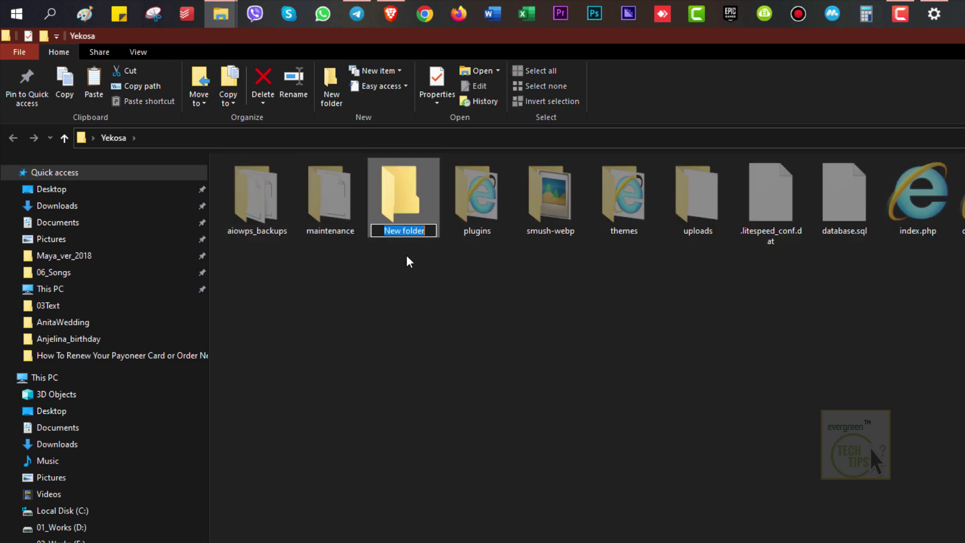
text(ye)
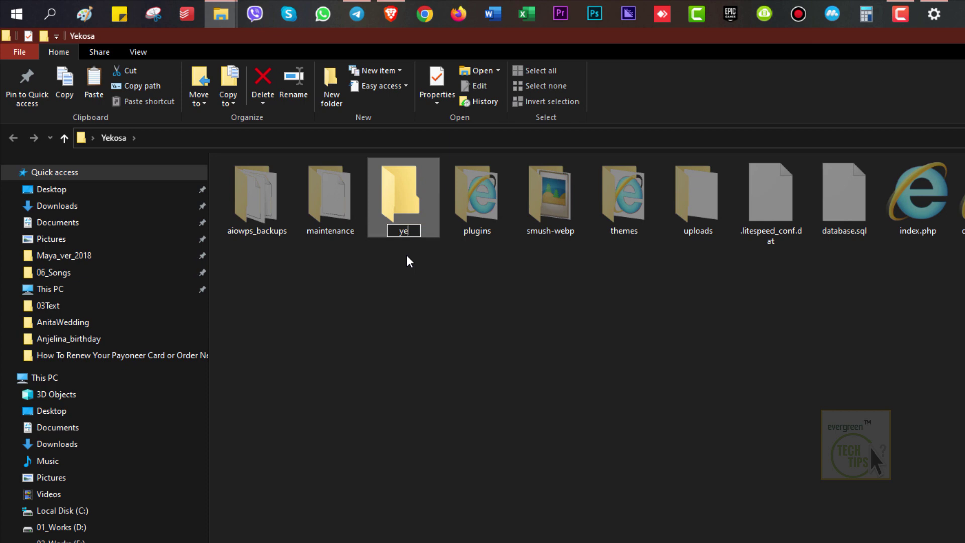
key(Return)
key(Return)
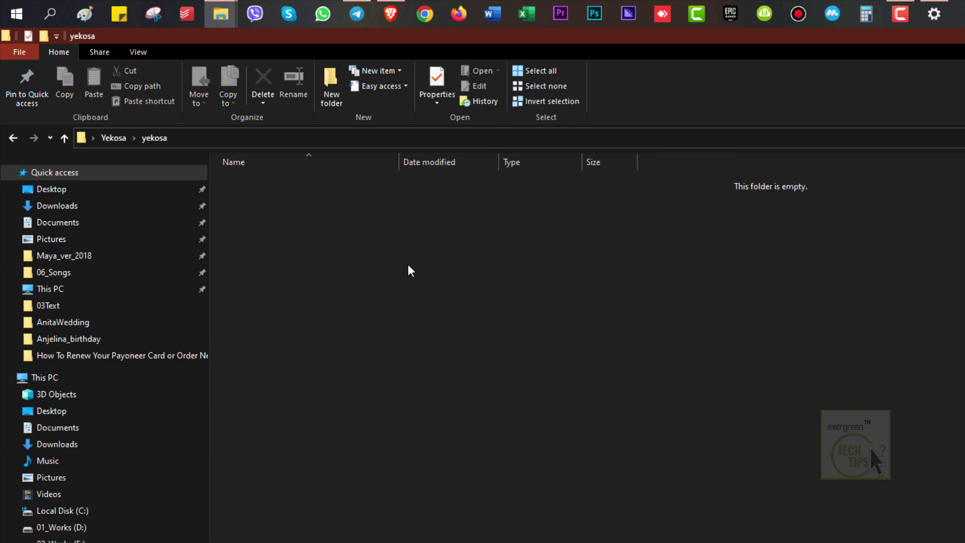
key(ctrl+v)
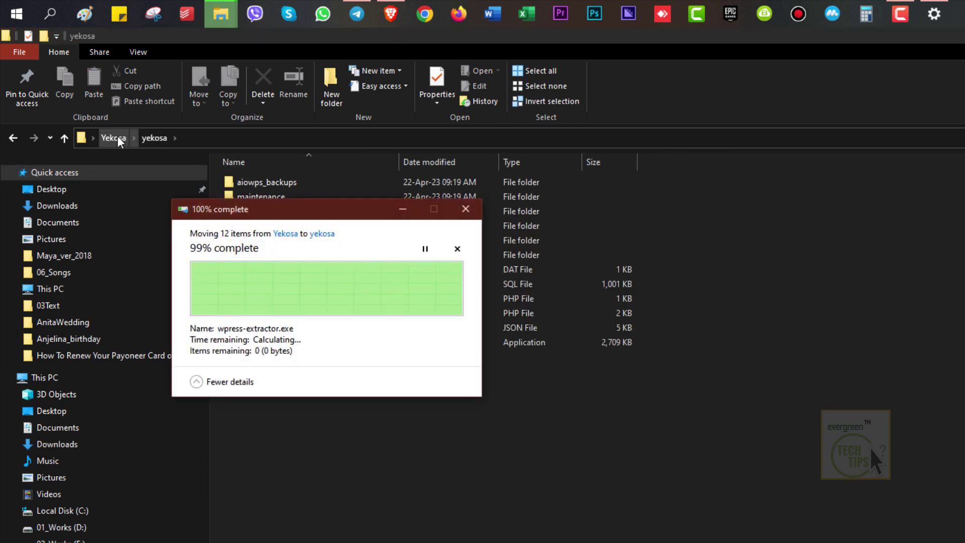
Return to the parent Yekosa folder and compress the yekosa subfolder to yekosa.rar.
click(117, 135)
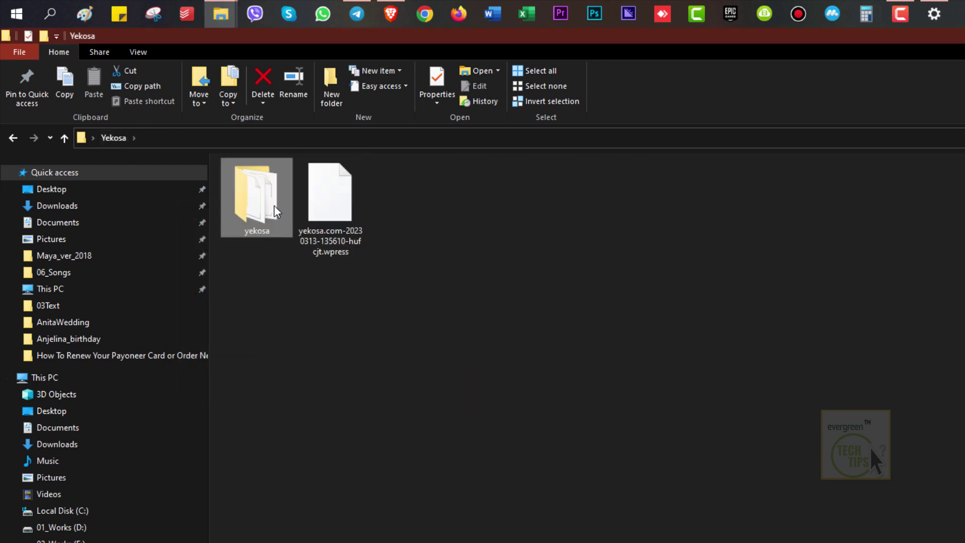
right_click(273, 206)
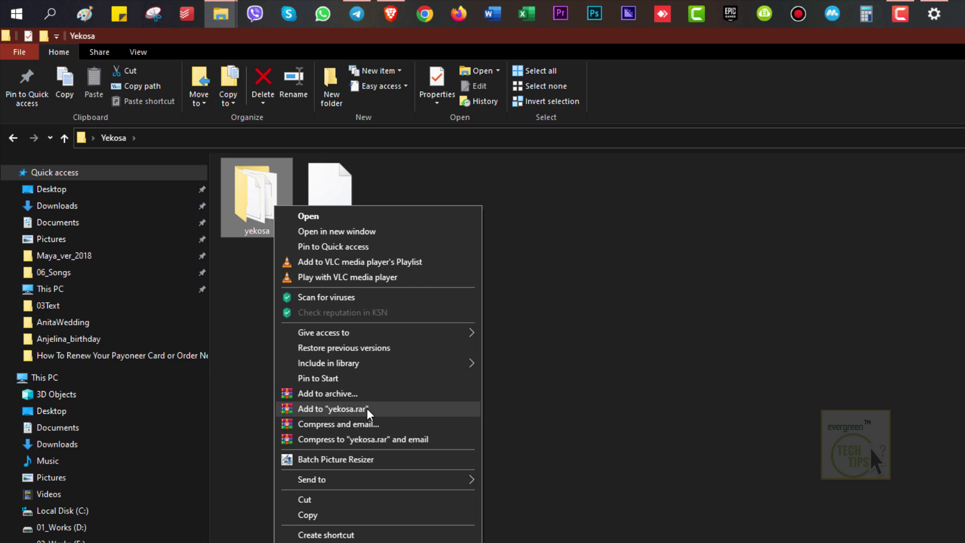
click(367, 408)
Archive the yekosa subfolder again in ZIP format as yekosa.zip.
right_click(263, 195)
click(375, 382)
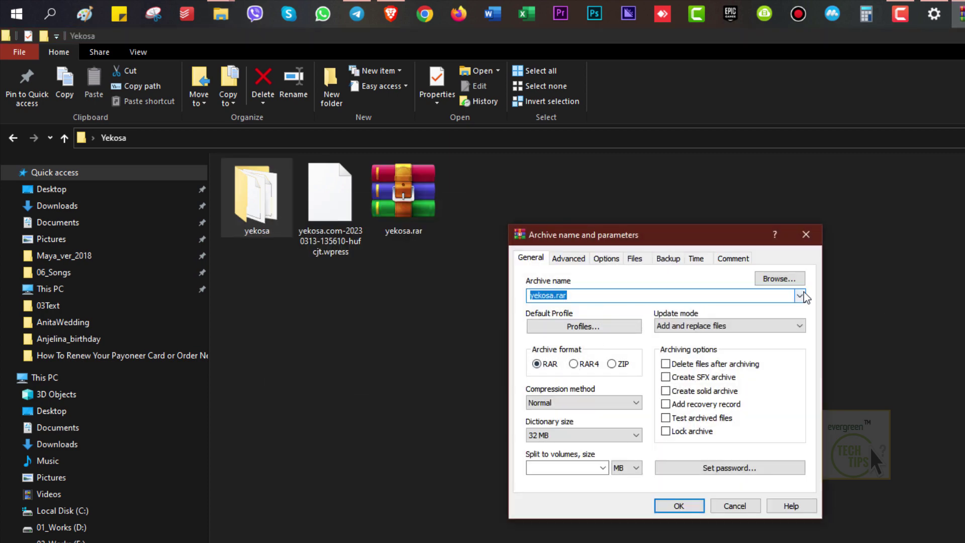
click(615, 366)
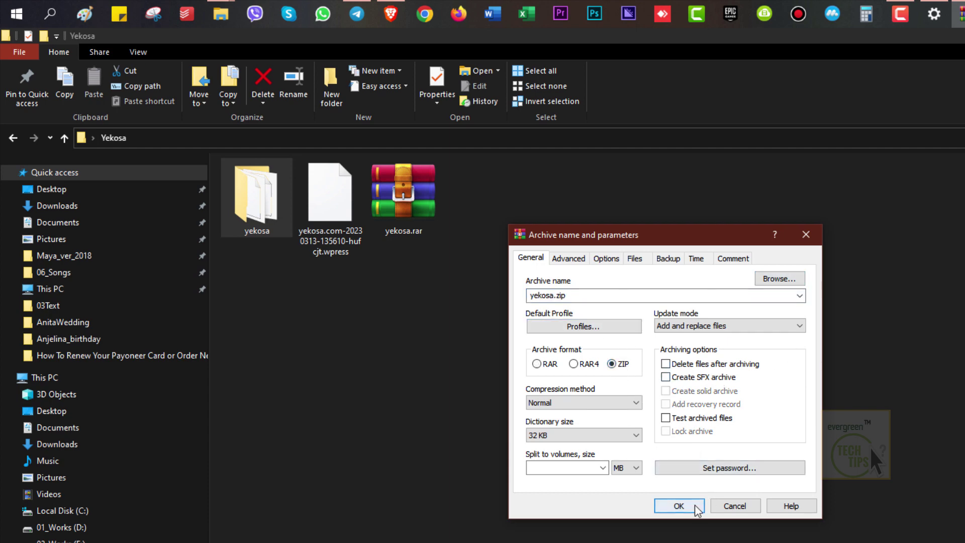
click(695, 506)
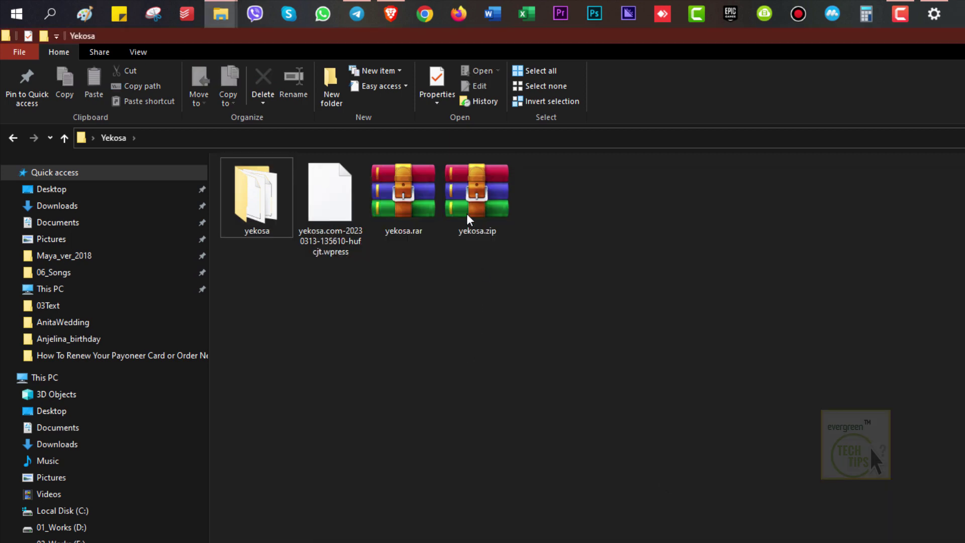
Switch to cPanel File Manager and upload yekosa.zip from the desktop Yekosa folder to public_html/wp-content.
click(472, 206)
click(392, 15)
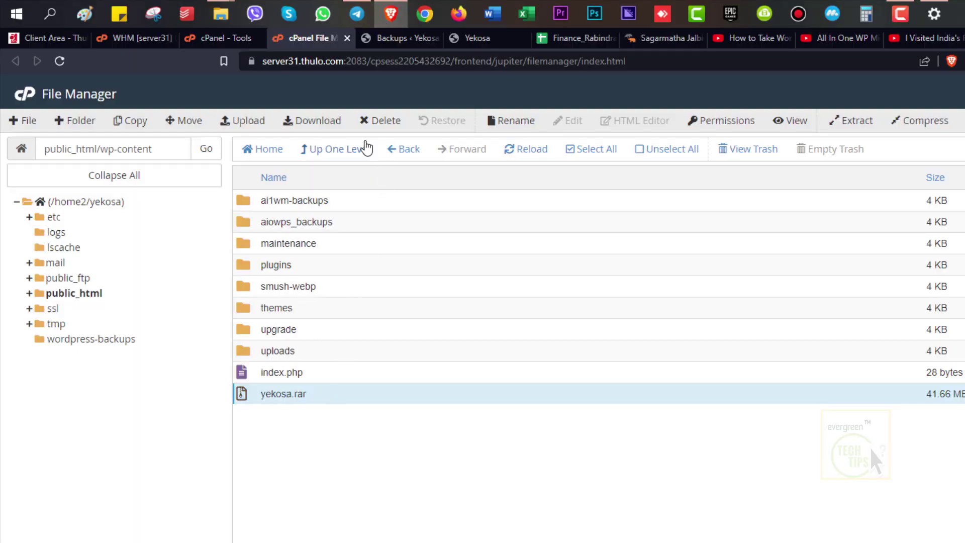
click(252, 130)
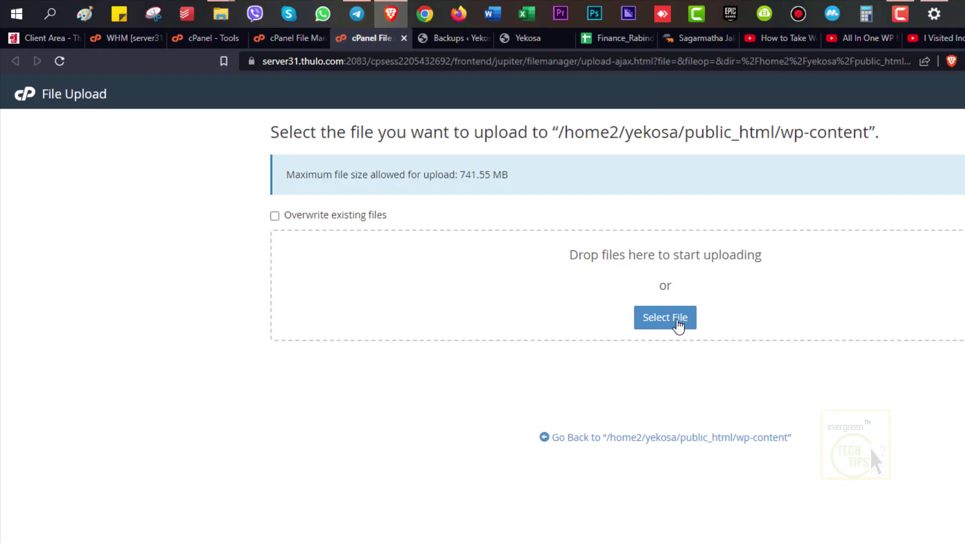
click(680, 319)
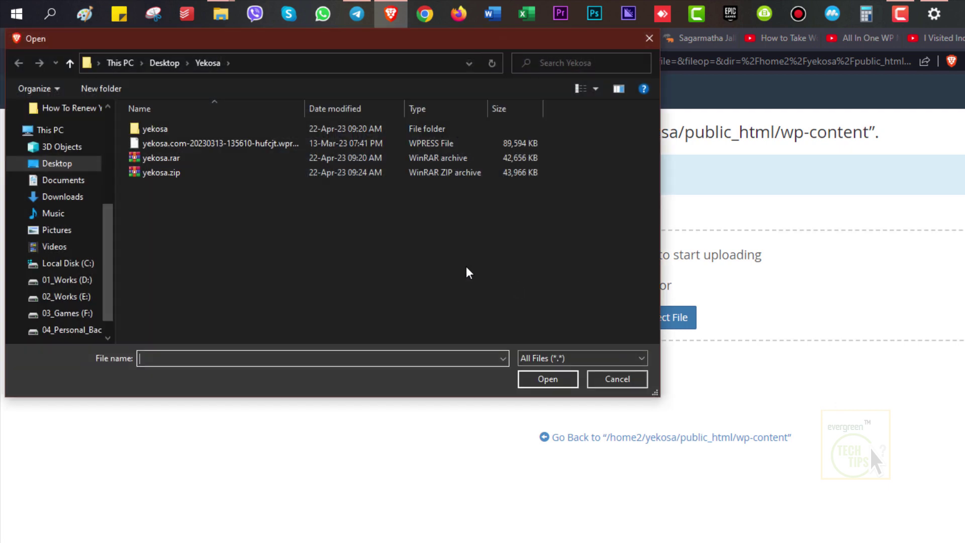
double_click(181, 174)
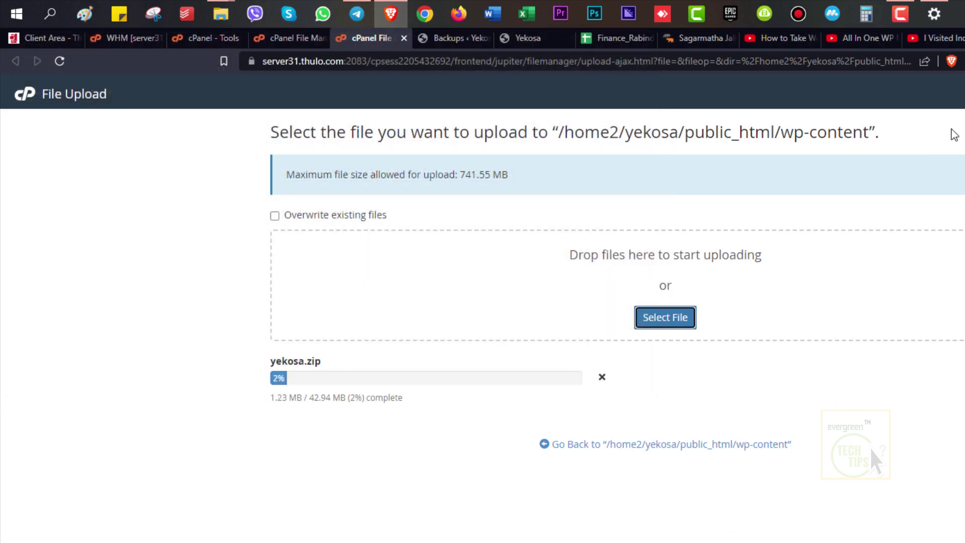
Return from the upload page to the cPanel file listing and open the public_html/wp-content folder.
click(900, 14)
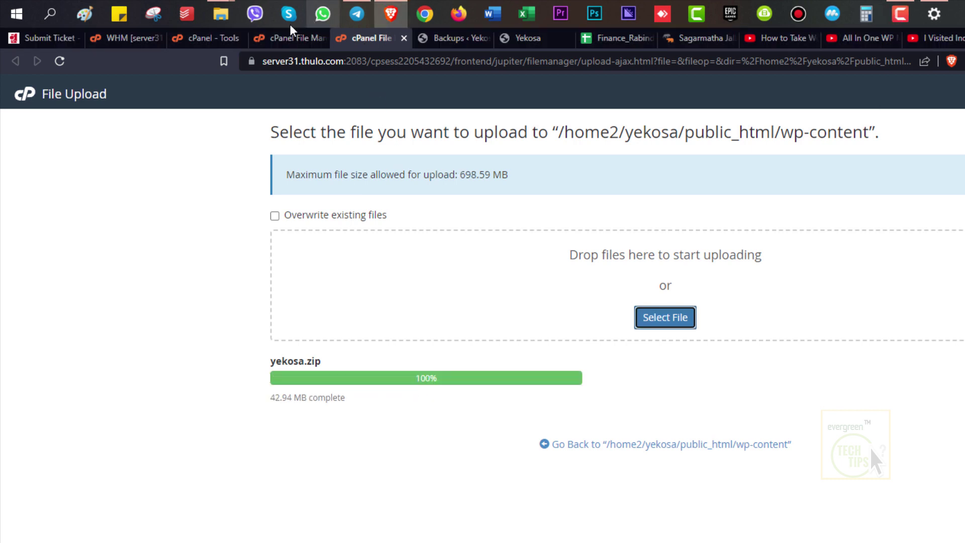
click(285, 35)
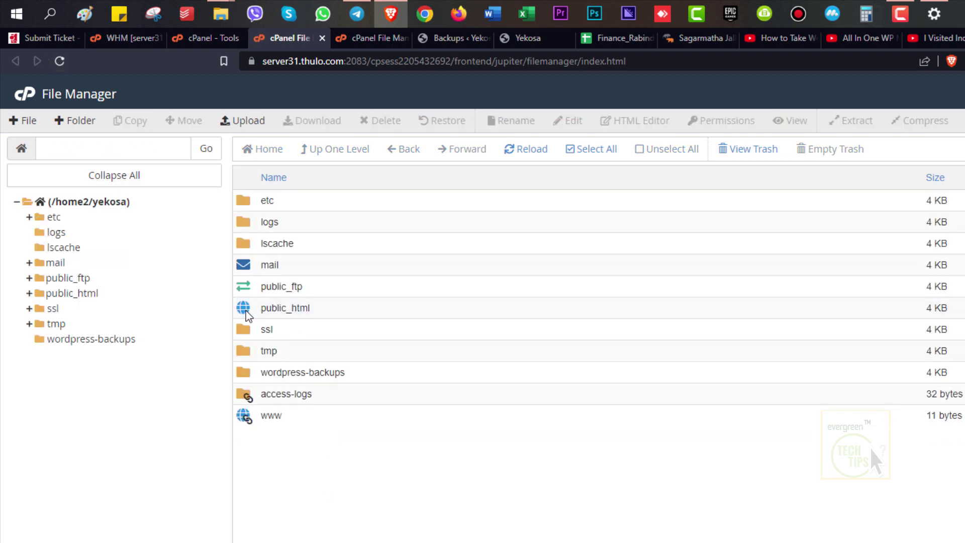
double_click(246, 311)
double_click(248, 250)
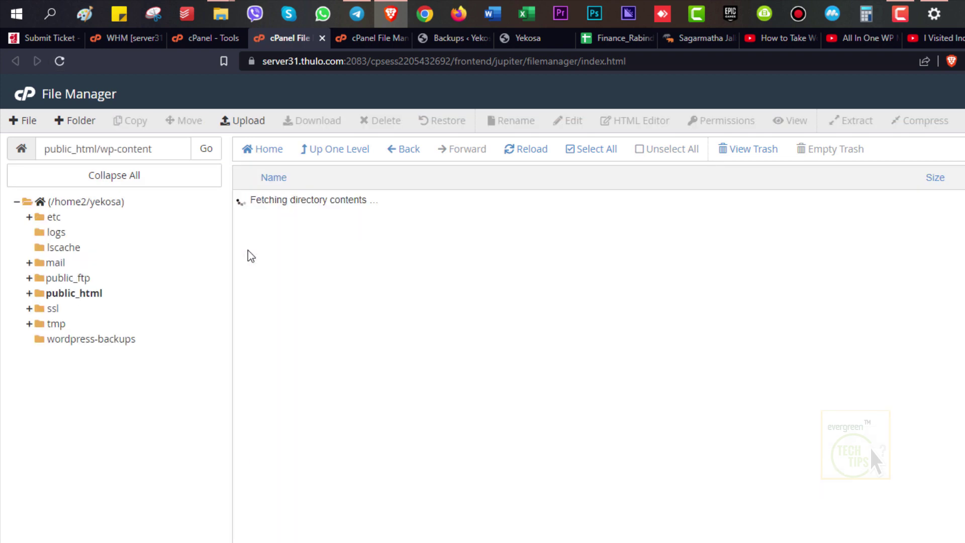
Extract yekosa.zip into /public_html/wp-content, look through the extraction results to the end and close them.
click(248, 422)
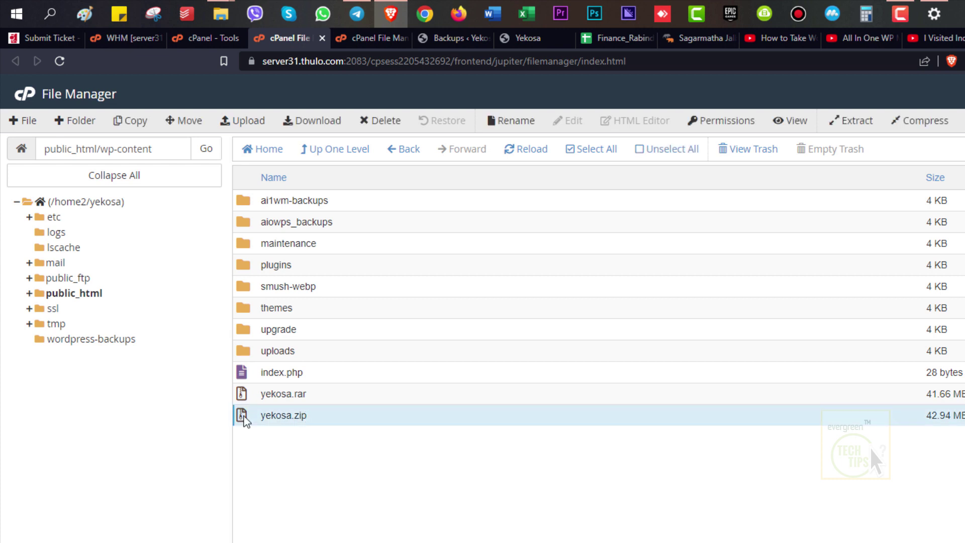
right_click(246, 418)
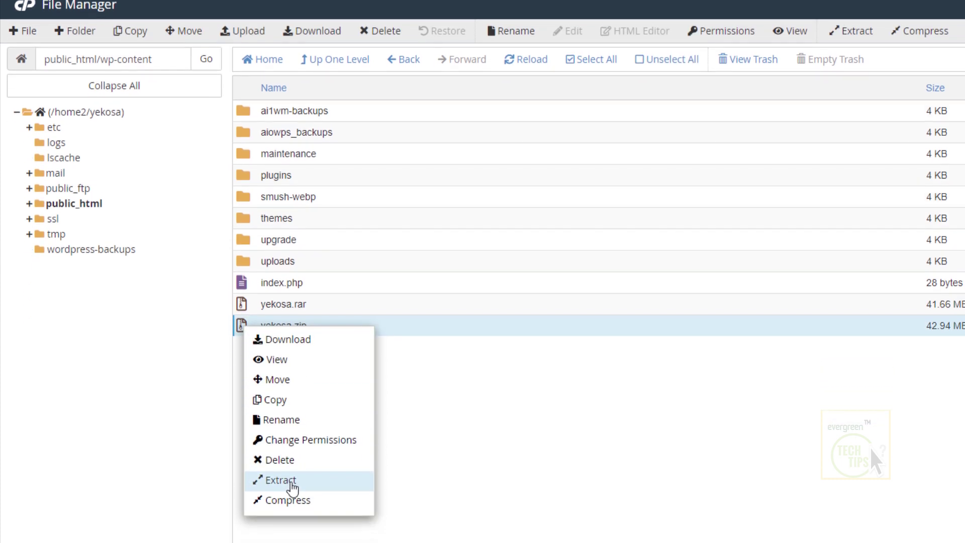
click(309, 476)
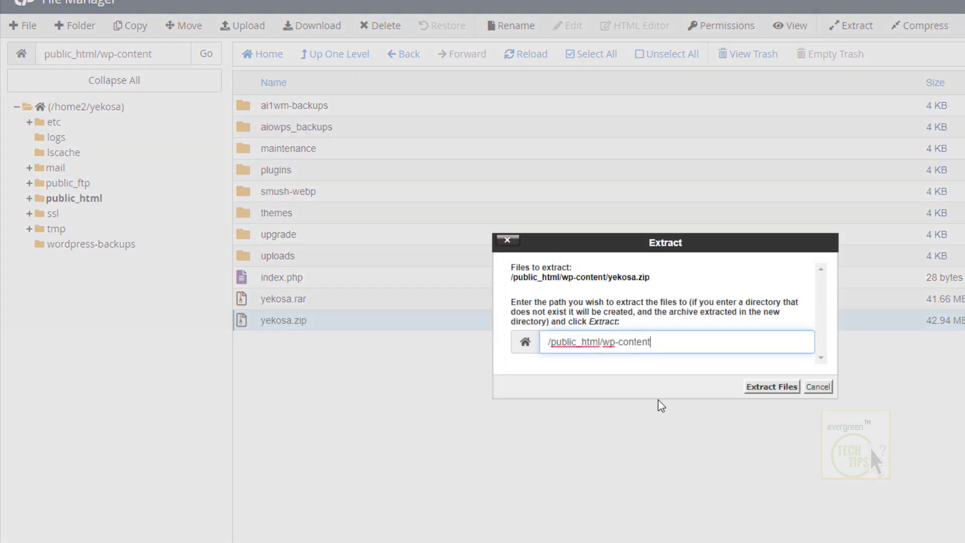
click(785, 392)
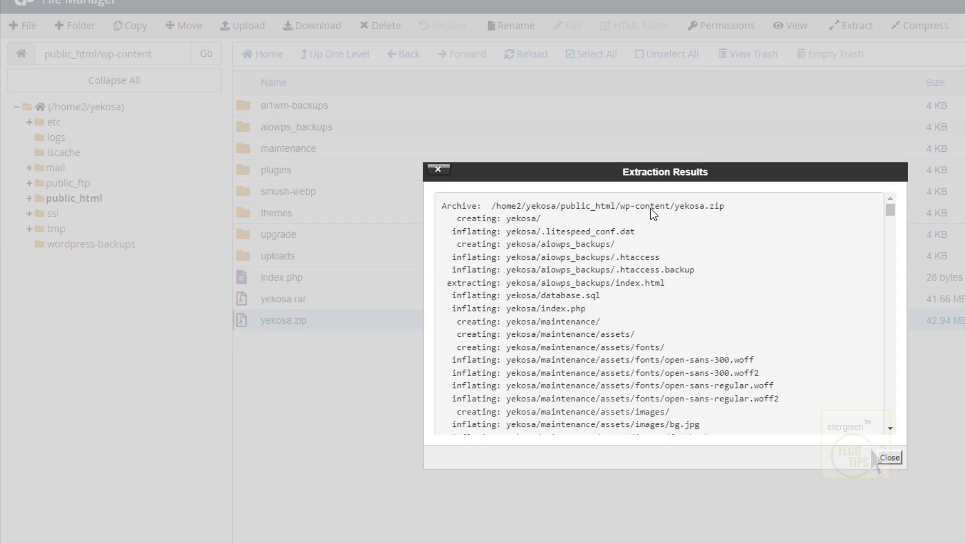
scroll(729, 329, down, 20)
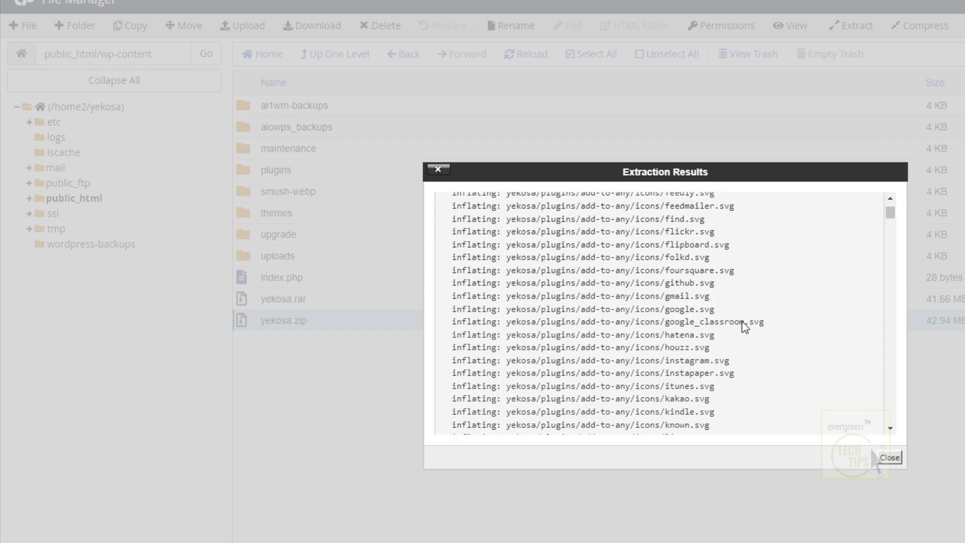
drag(891, 217, 891, 422)
click(890, 457)
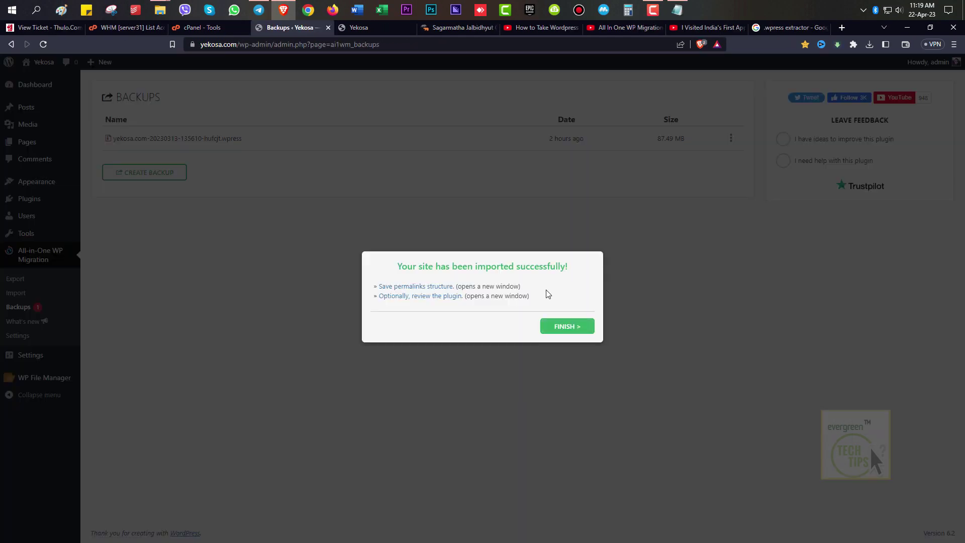
Reload the yekosa.com home page and finish the completed site import on the All-in-One WP Migration Backups page.
click(361, 29)
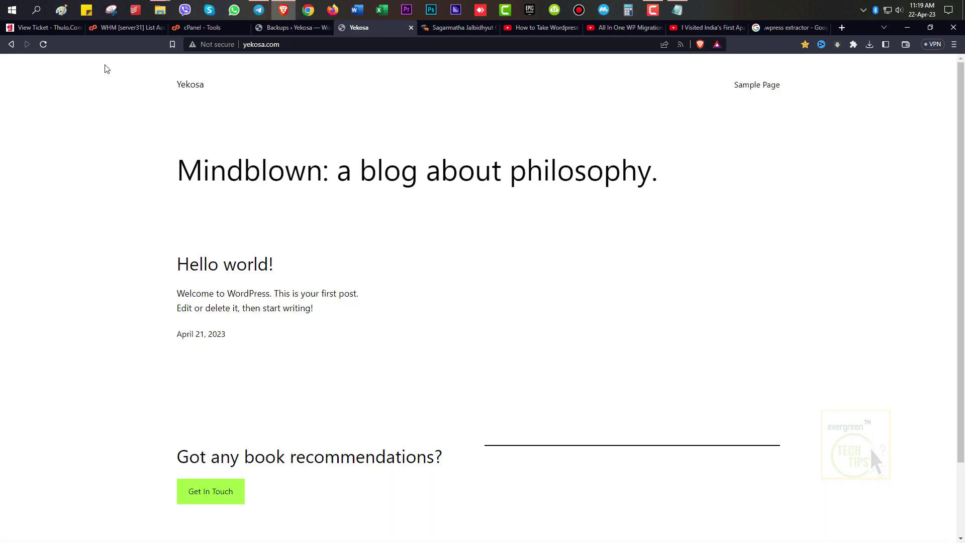
click(42, 44)
click(294, 28)
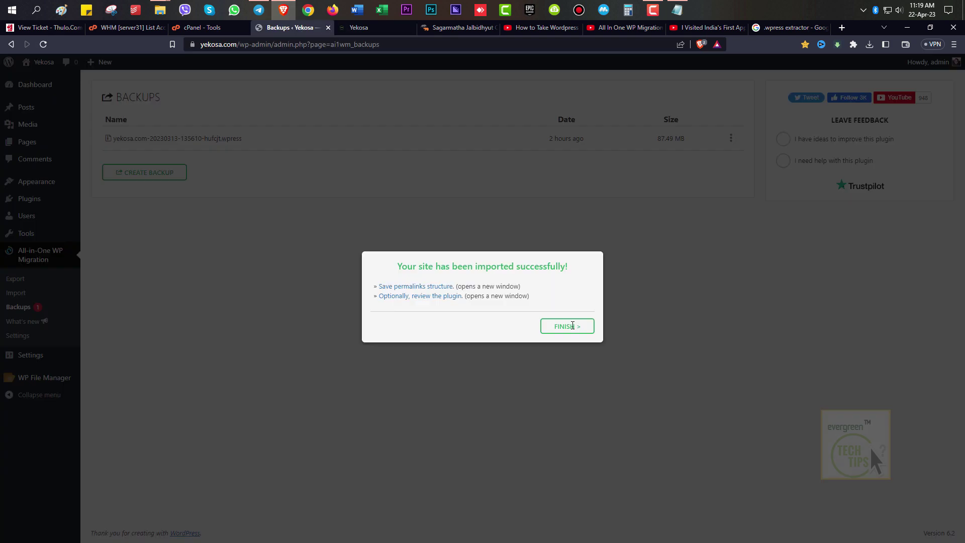
click(591, 331)
Return to the yekosa.com home page and look through its recipe posts to check the restored site.
click(354, 28)
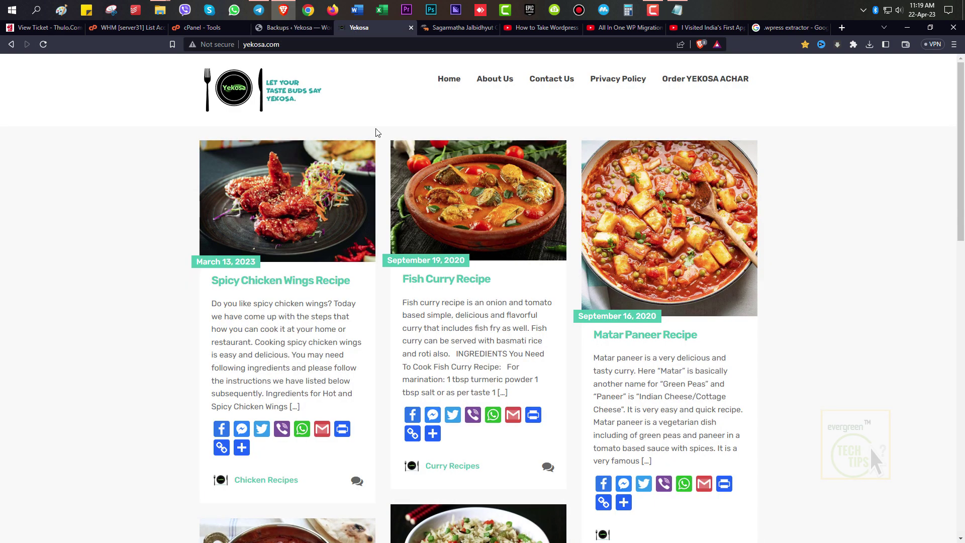
scroll(428, 276, down, 4)
scroll(428, 272, down, 13)
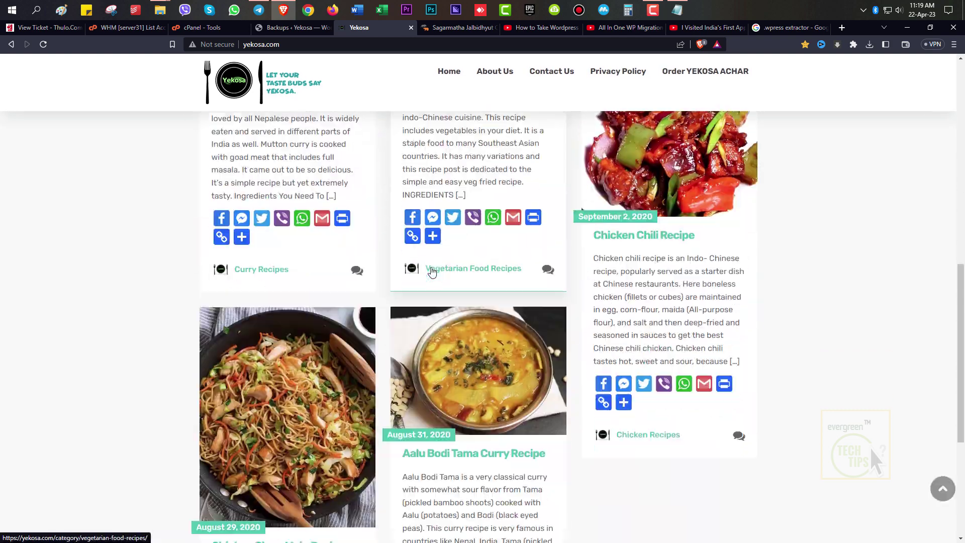
scroll(437, 269, up, 9)
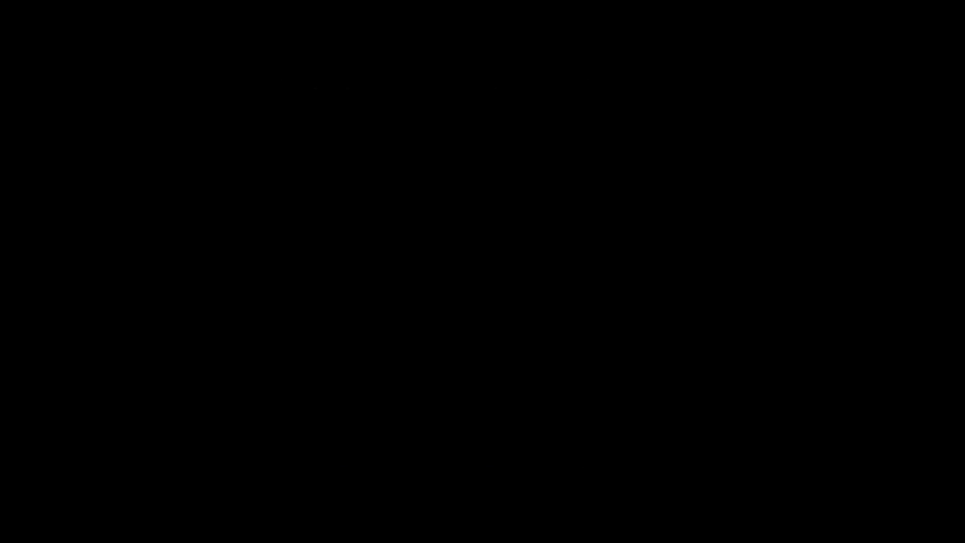